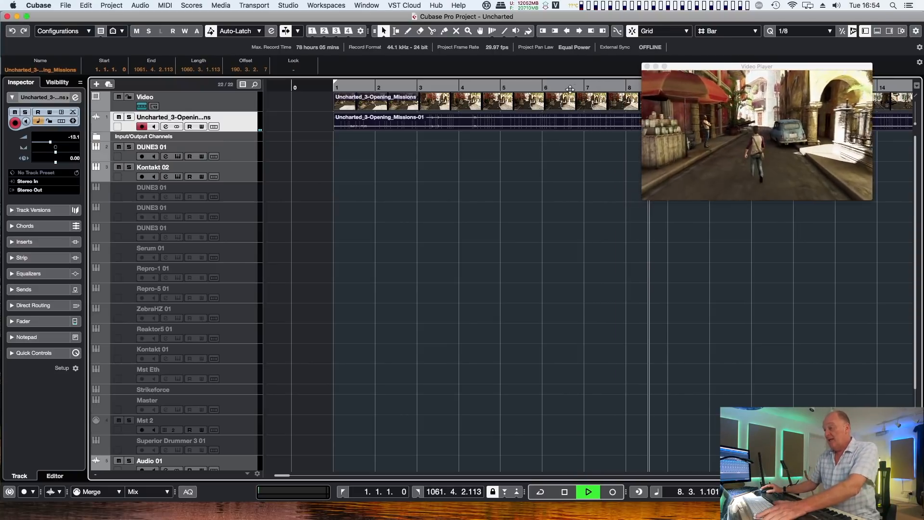
Set the project cursor and left locator to bar 6, and shift the video player window slightly upward.
key("space")
left_click(547, 87)
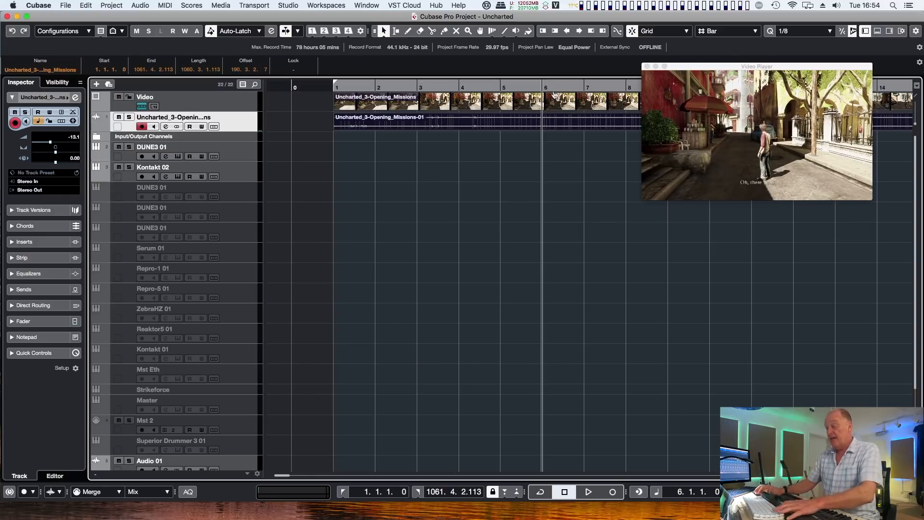
left_click(554, 91, "super")
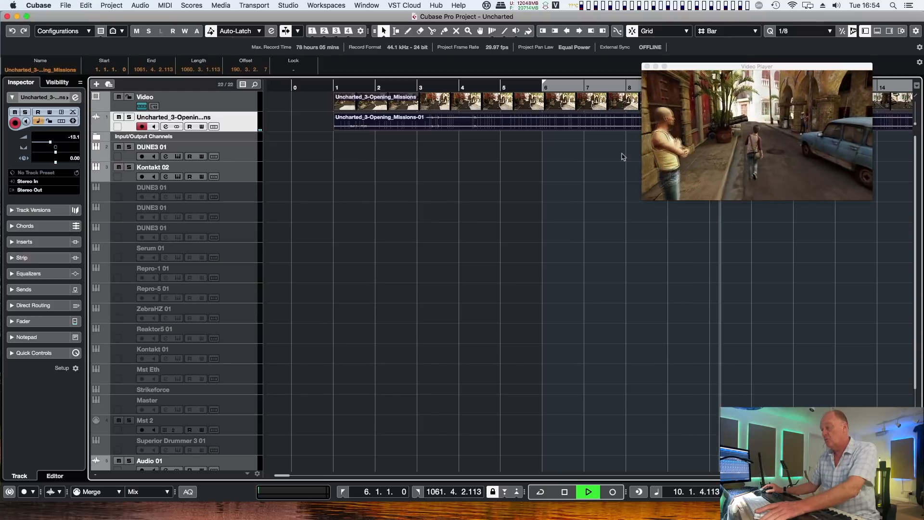
key("space")
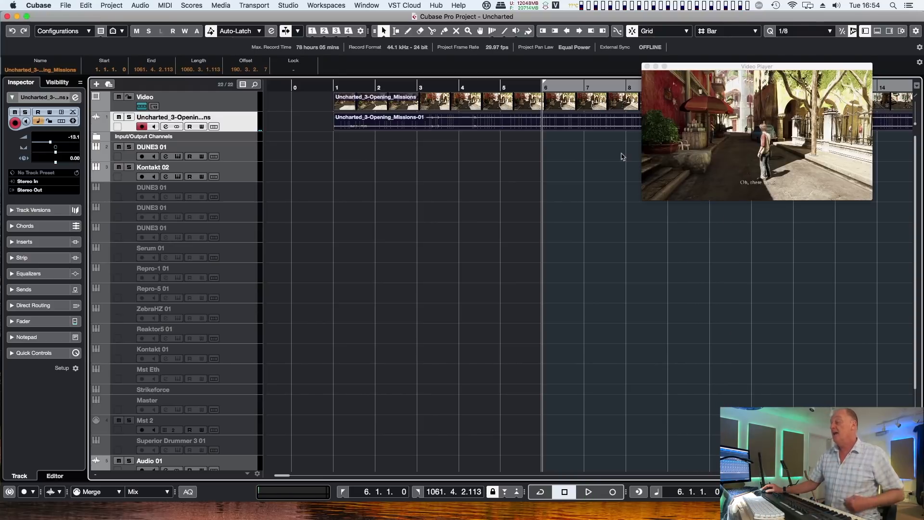
left_click_drag(720, 68, 722, 62)
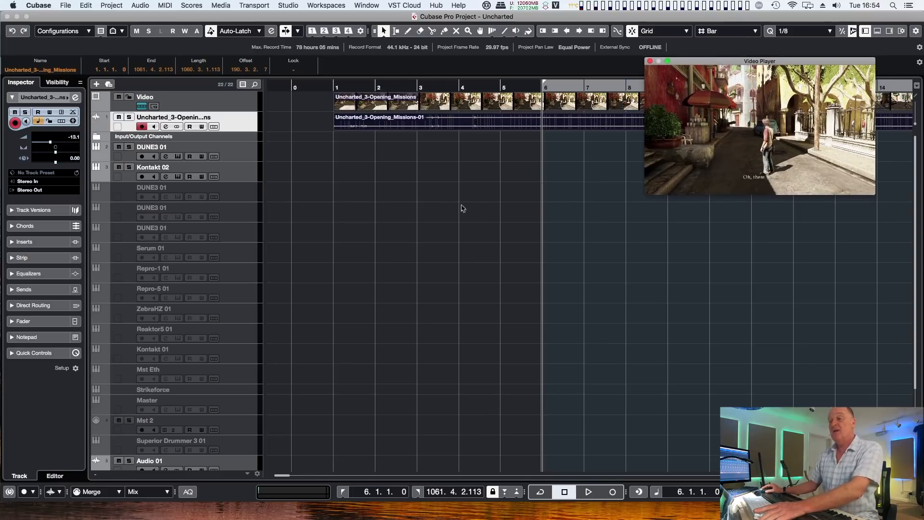
Open the DUNE3 instrument of the DUNE3 01 track and place its window fully in view.
scroll(230, 320, "down", 2)
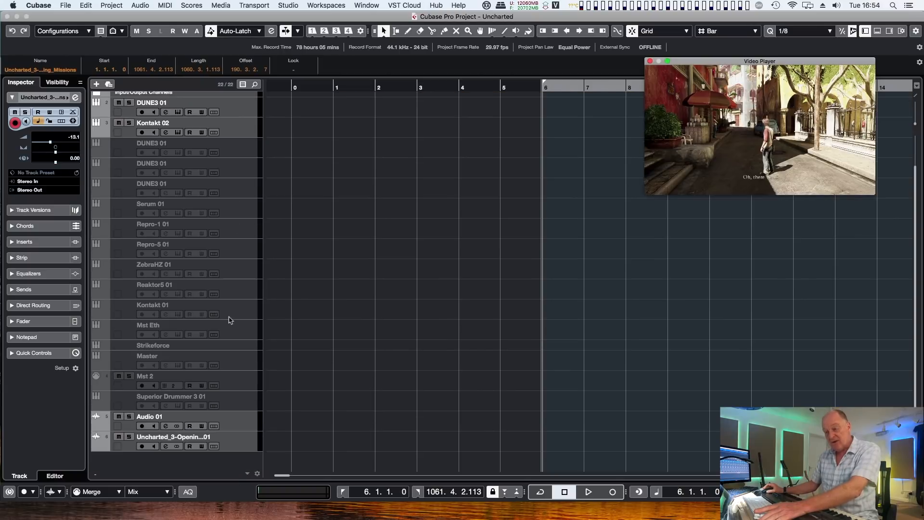
scroll(232, 259, "up", 2)
scroll(233, 254, "down", 2)
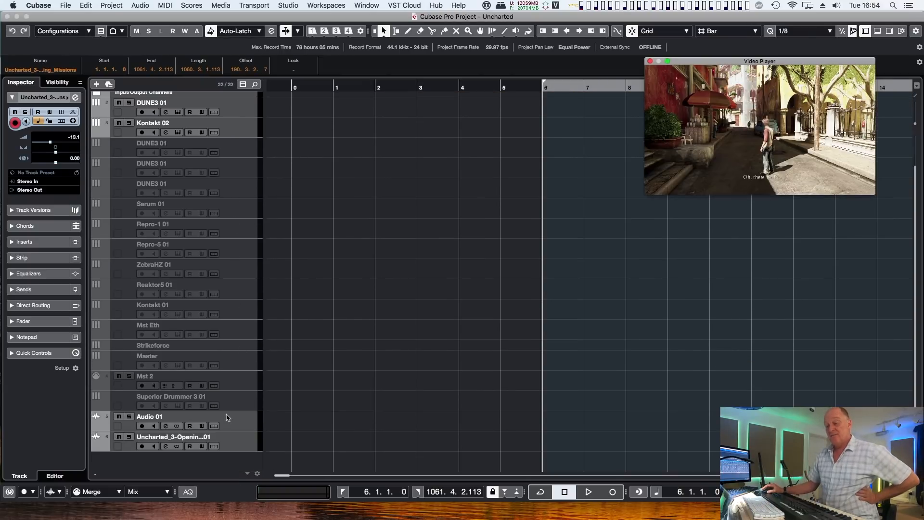
scroll(626, 258, "up", 2)
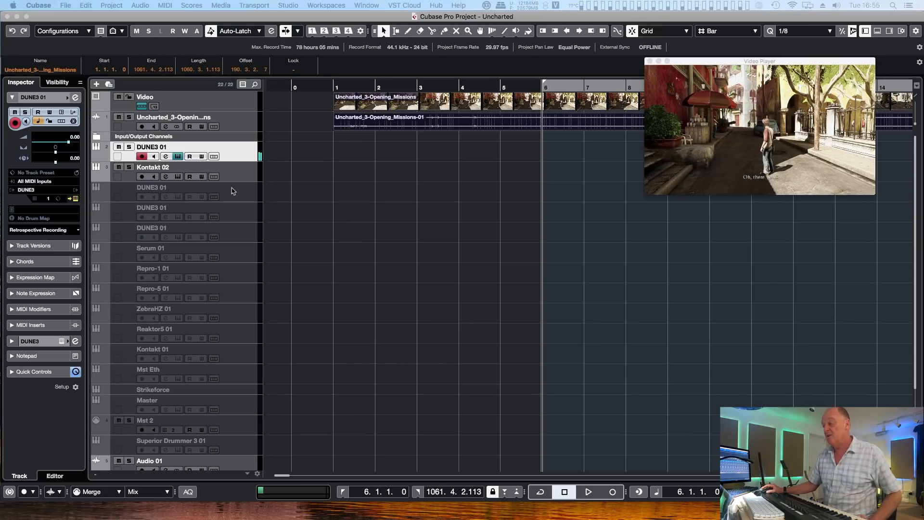
left_click_drag(525, 0, 515, 41)
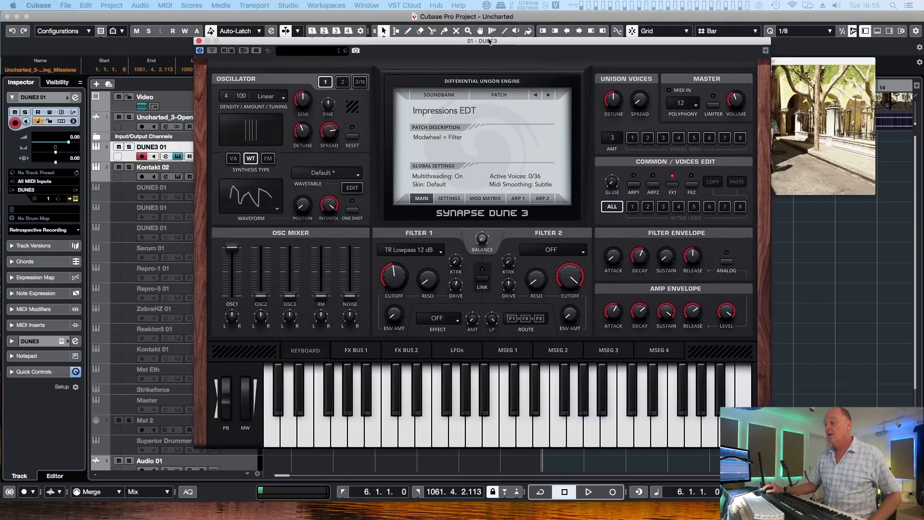
Load the Pads soundbank from DUNE 3 Factory.
left_click(437, 96)
mouse_move(445, 114)
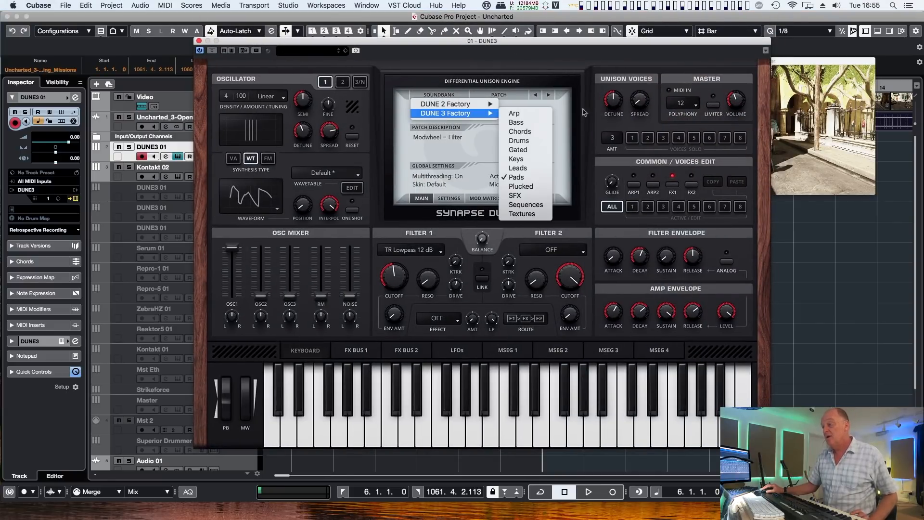
left_click(518, 177)
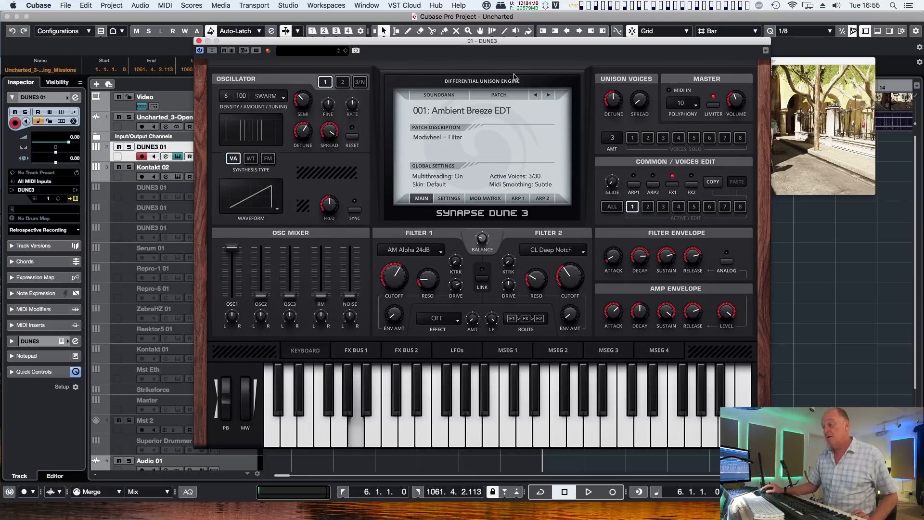
Audition the pad patches one after another and settle on 013: Exodus Calling ST.
left_click(549, 96)
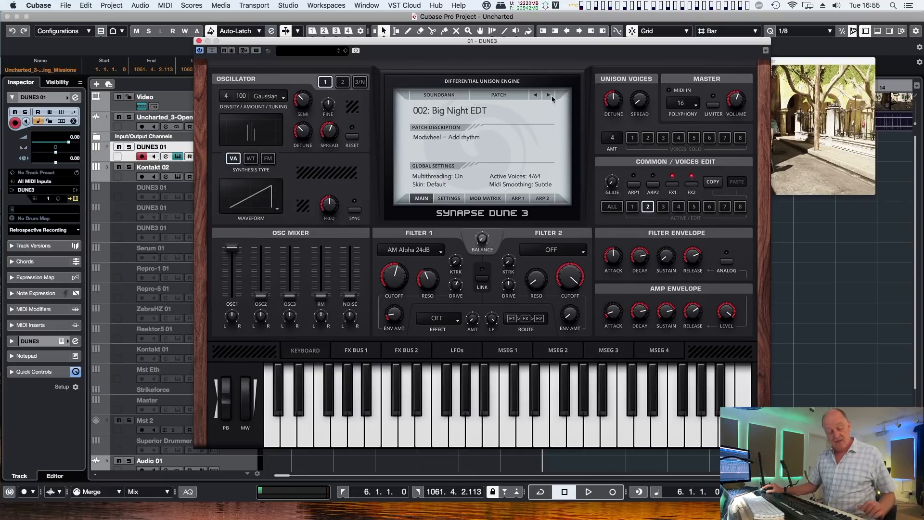
left_click(549, 95)
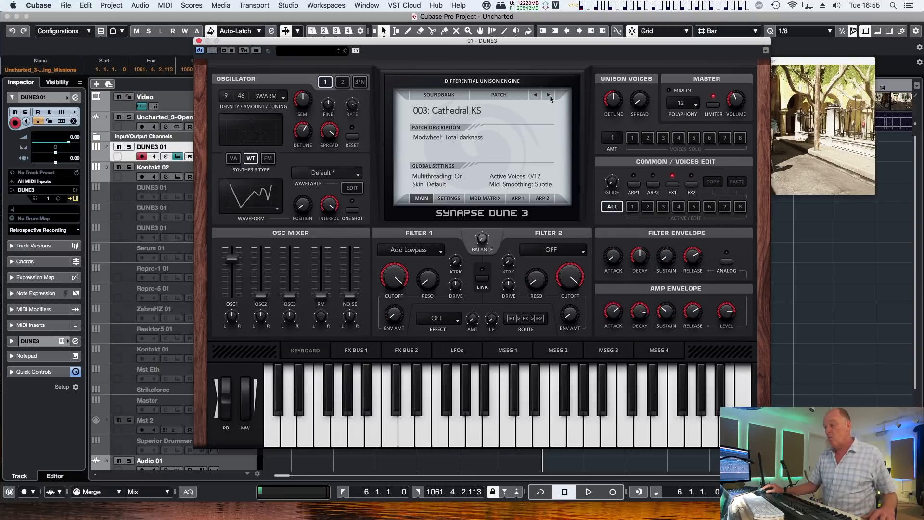
left_click(549, 96)
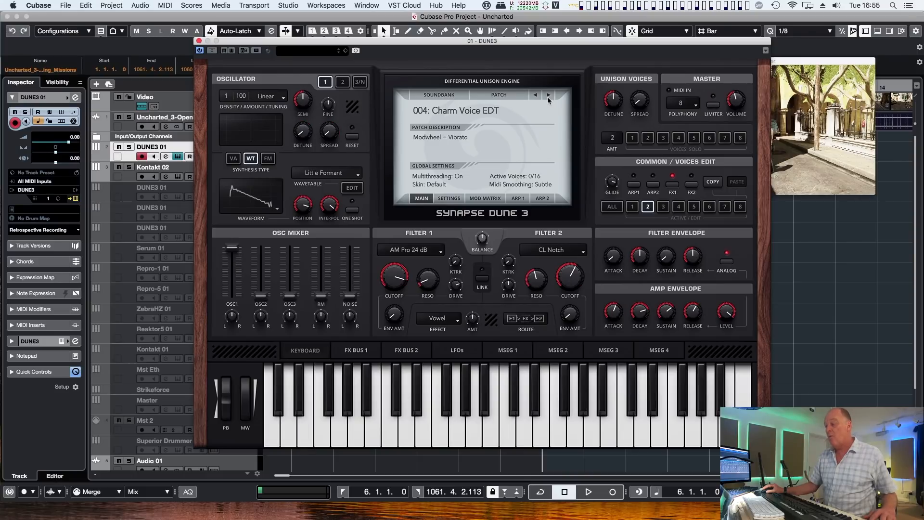
left_click(549, 96)
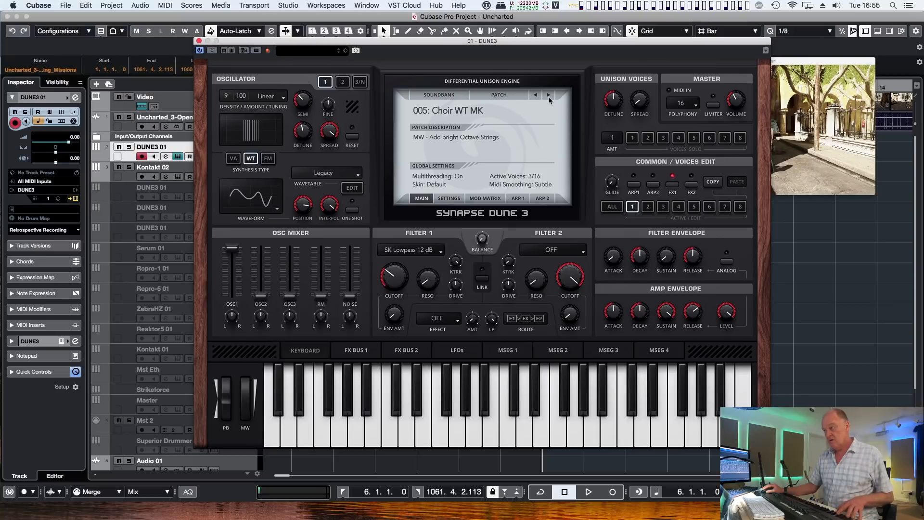
left_click(549, 96)
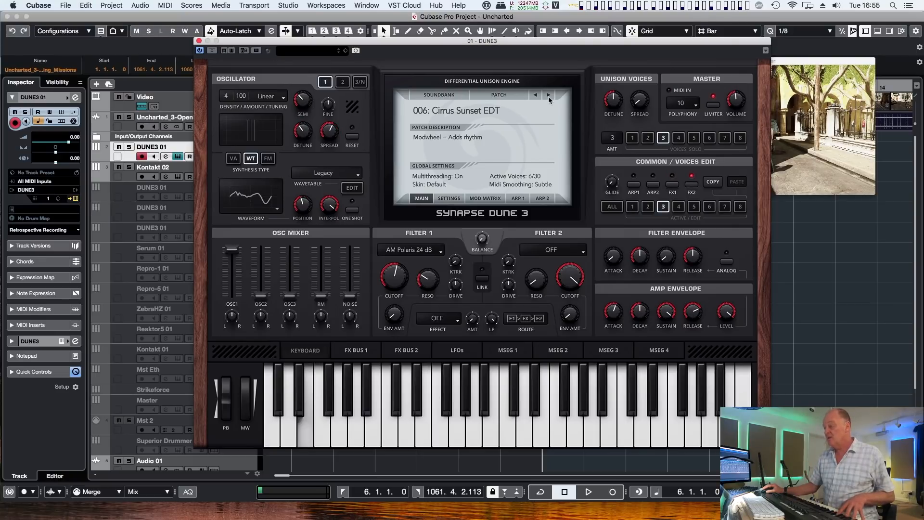
left_click(549, 96)
left_click(549, 96)
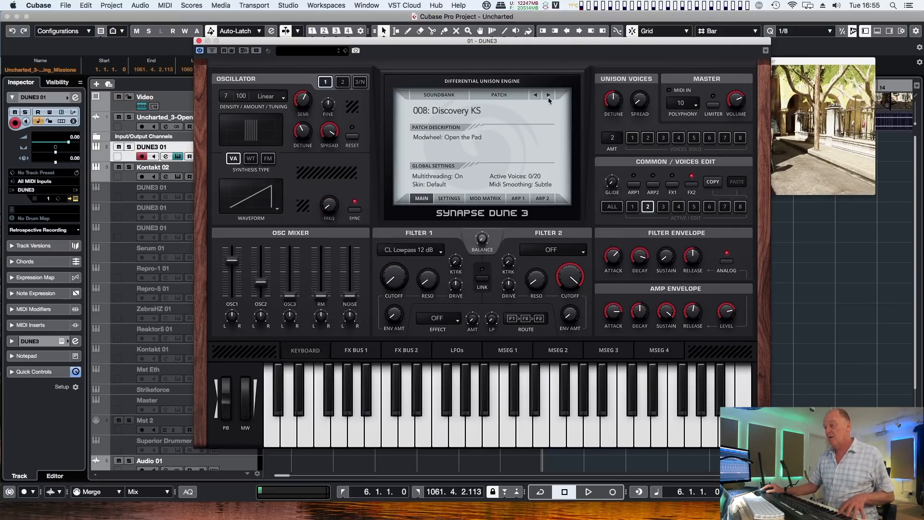
left_click(549, 96)
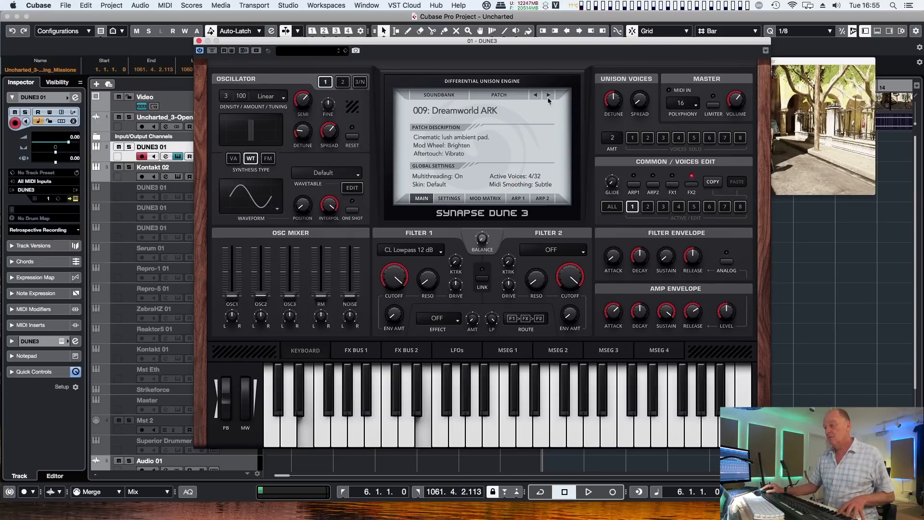
left_click(549, 96)
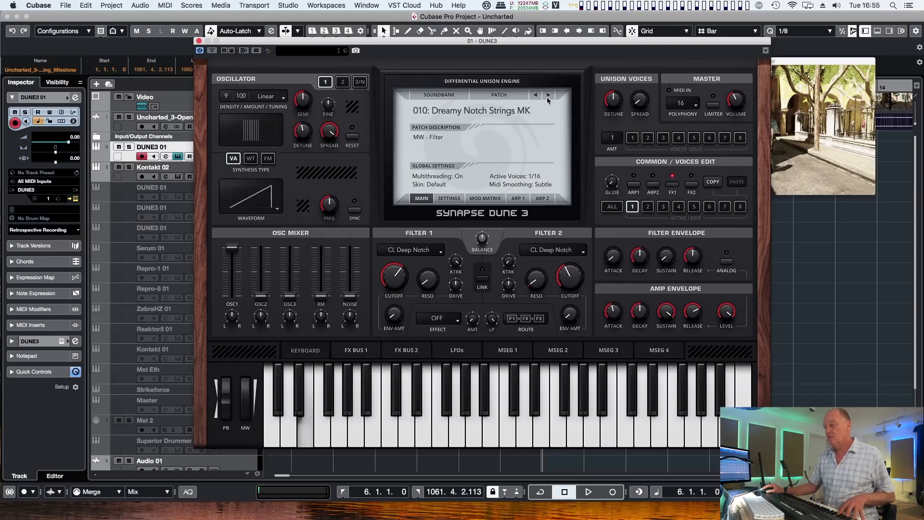
left_click(549, 96)
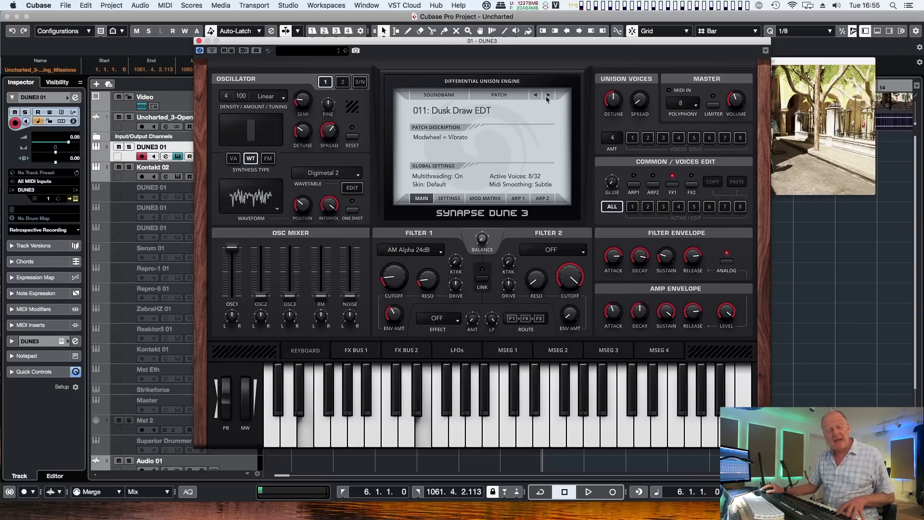
left_click(548, 95)
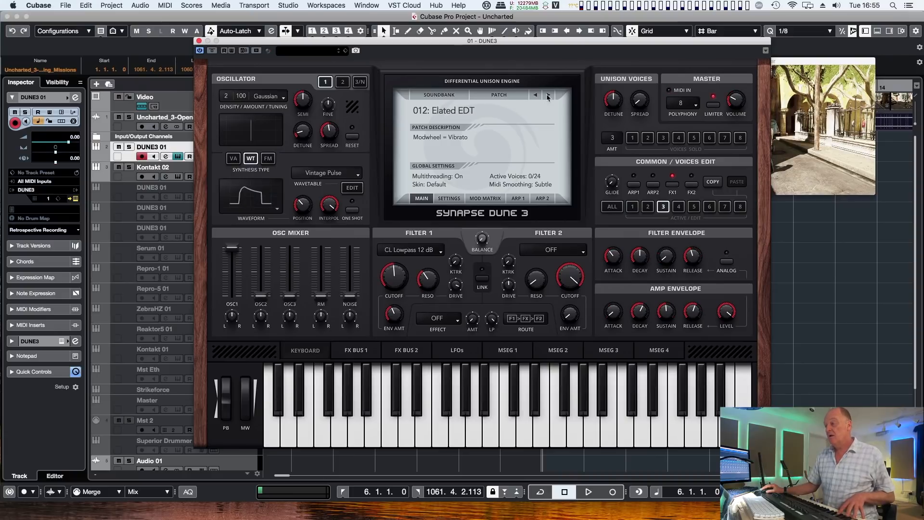
left_click(548, 96)
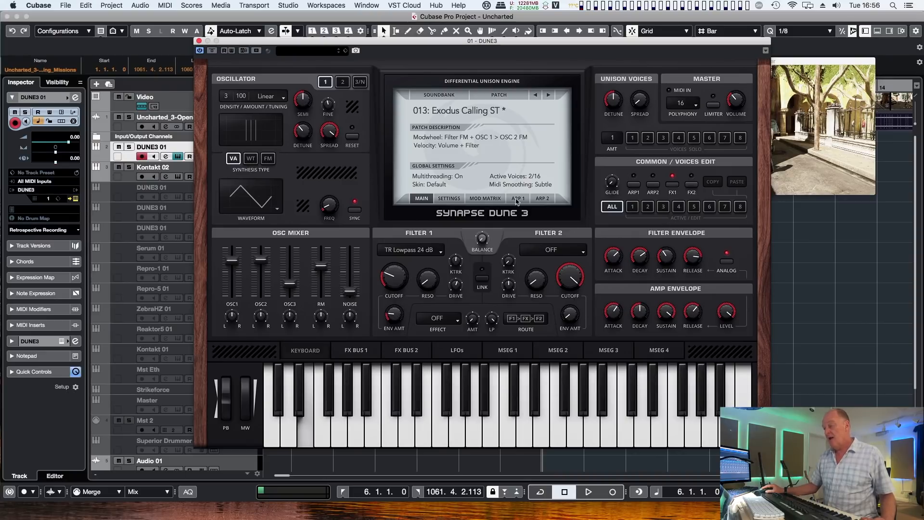
Load the Sixteenth A preset into the MSEG 2 envelope.
left_click(507, 351)
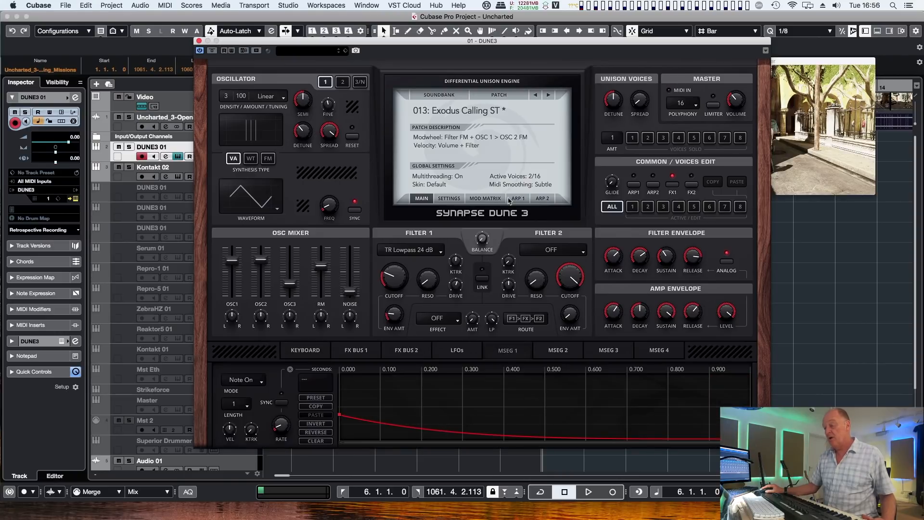
left_click(562, 355)
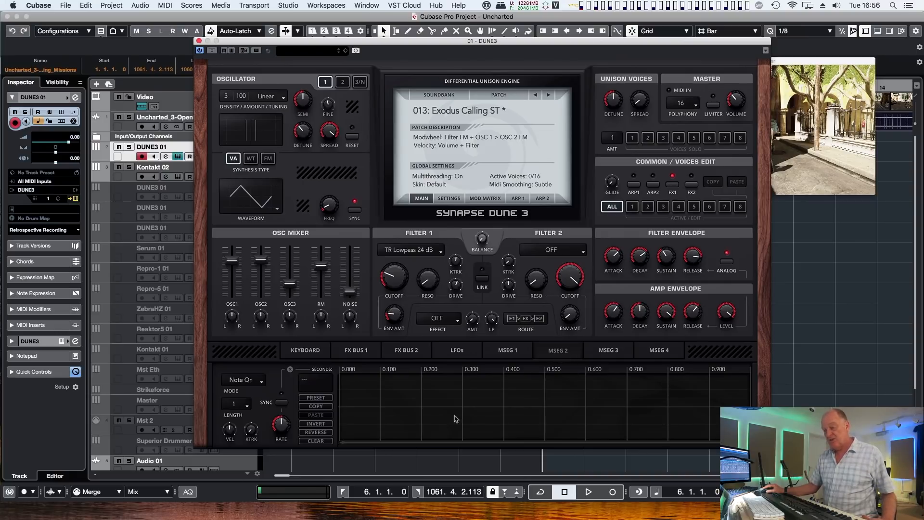
left_click(325, 400)
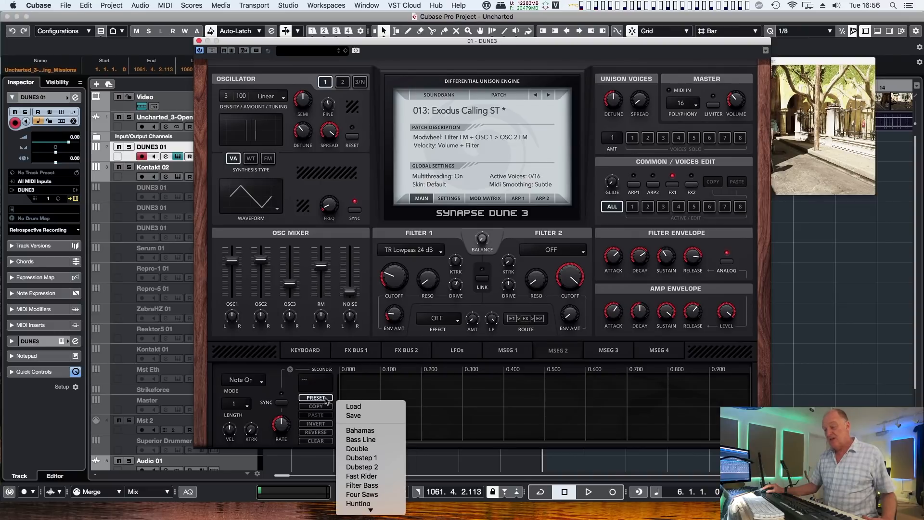
scroll(366, 434, "down", 8)
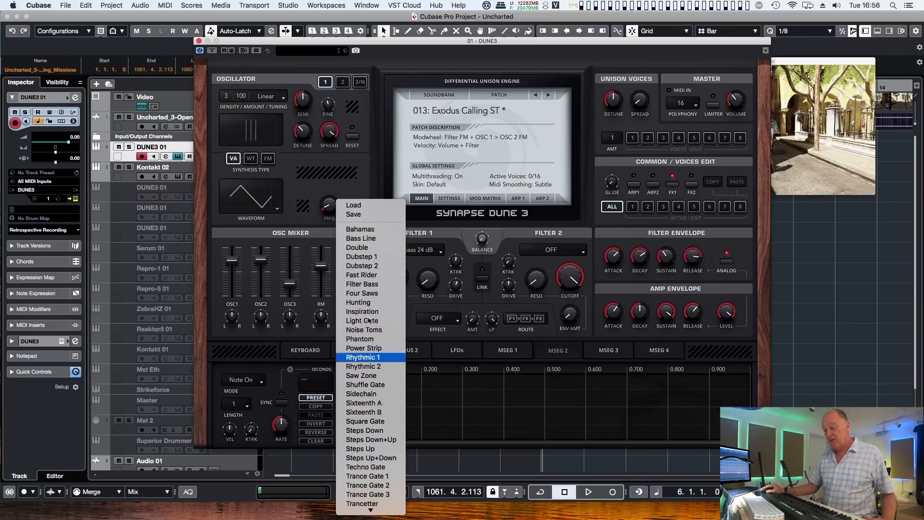
left_click(377, 404)
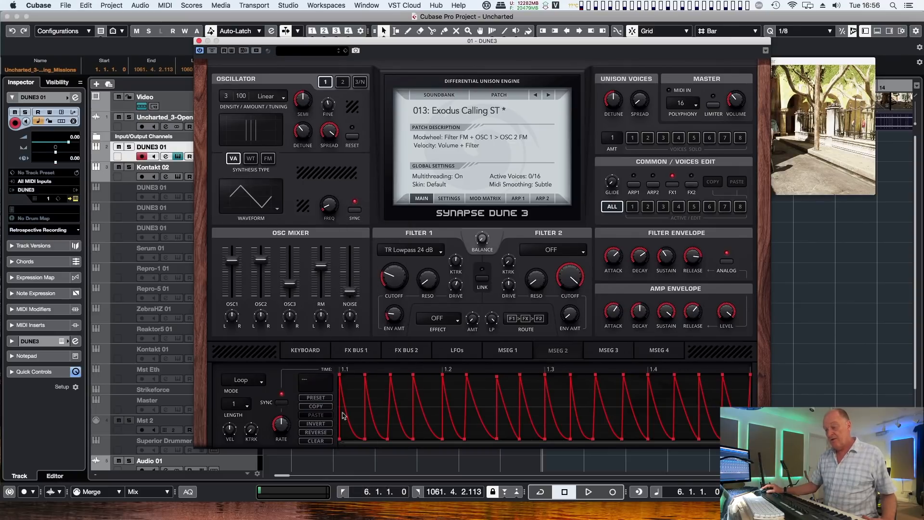
Route MSEG 2 to Filter 1 Cutoff with amount +20 in mod matrix slot 7, and lower the Filter 1 cutoff.
left_click(493, 199)
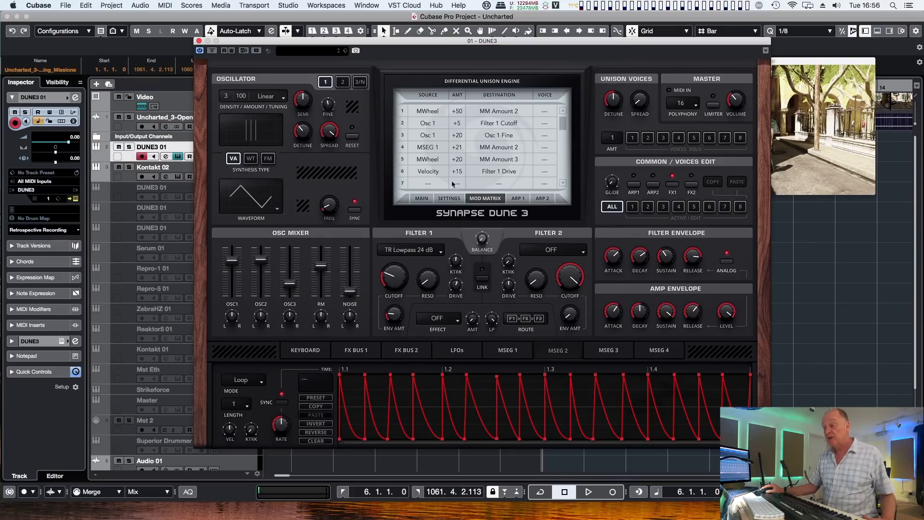
left_click(432, 186)
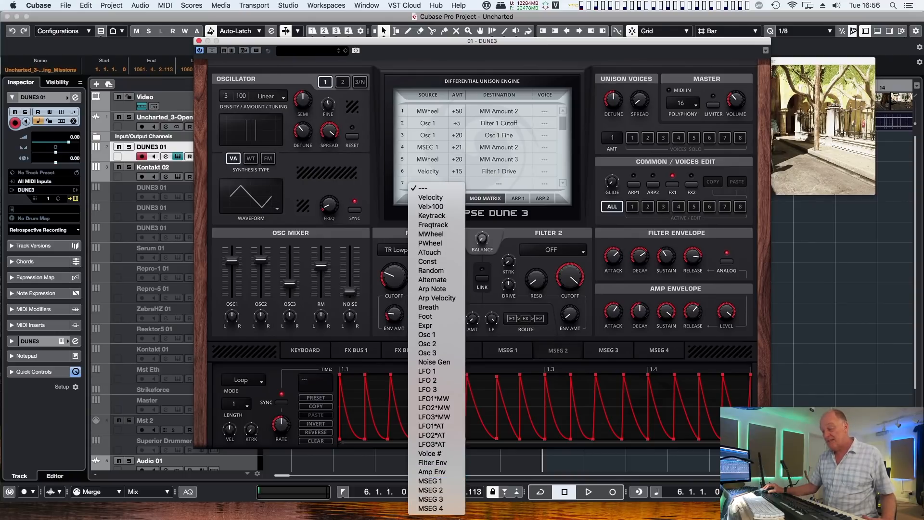
left_click(456, 490)
left_click(501, 184)
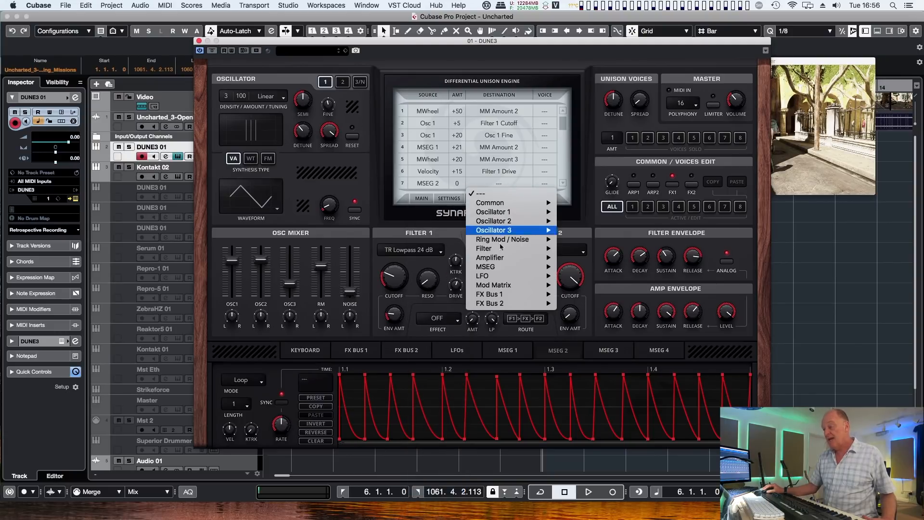
mouse_move(500, 249)
left_click(578, 249)
left_click_drag(463, 184, 455, 178)
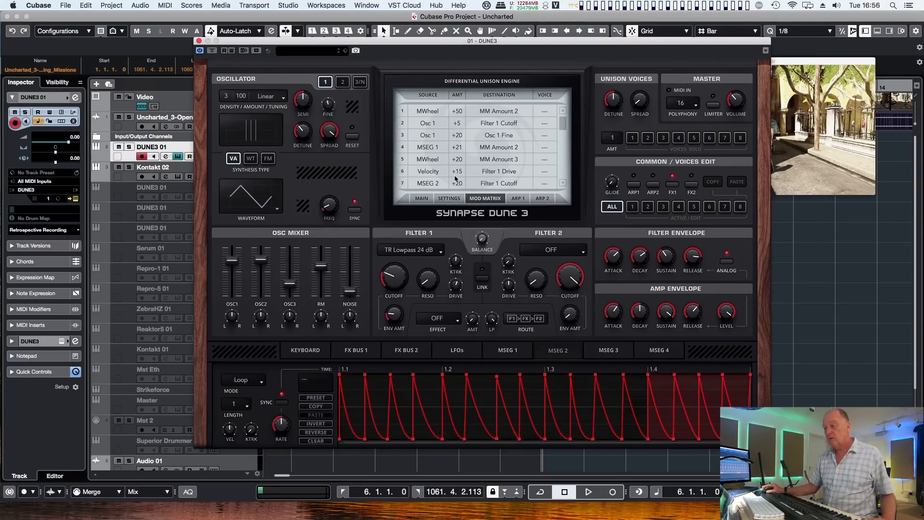
left_click_drag(401, 270, 398, 279)
Shift several peaks of the MSEG 2 envelope along the time axis, moving the 1.3.2 peak back to about beat 1.3.
left_click_drag(340, 376, 526, 377)
left_click(467, 376)
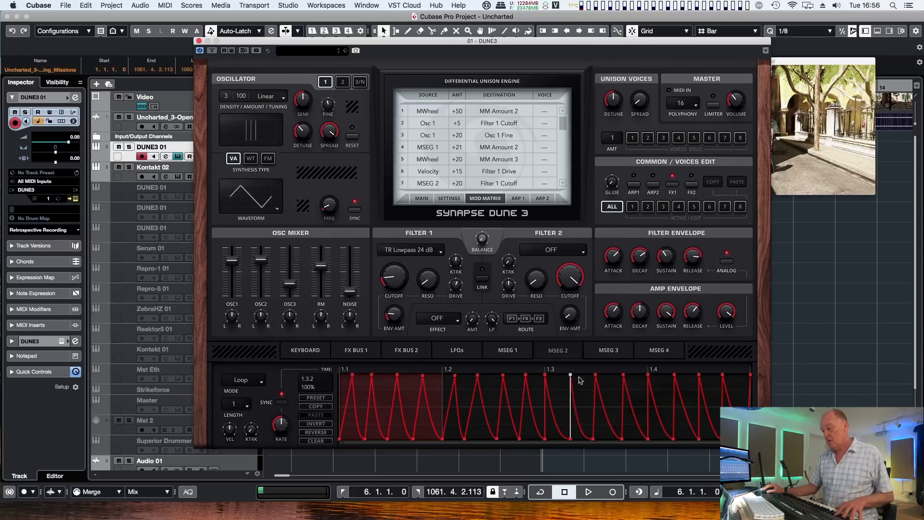
left_click_drag(571, 375, 548, 375)
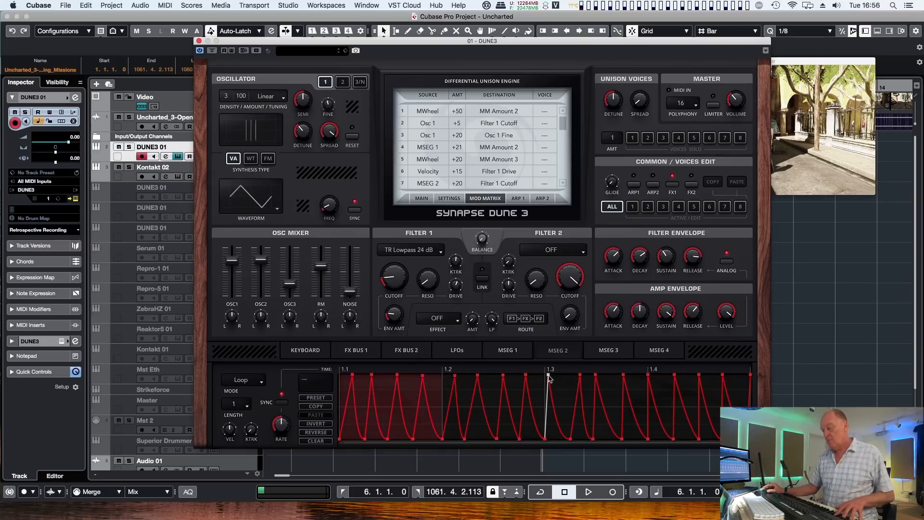
Close the synth window and record a MIDI part on the DUNE3 01 track from bar 6 to bar 33.
left_click(198, 40)
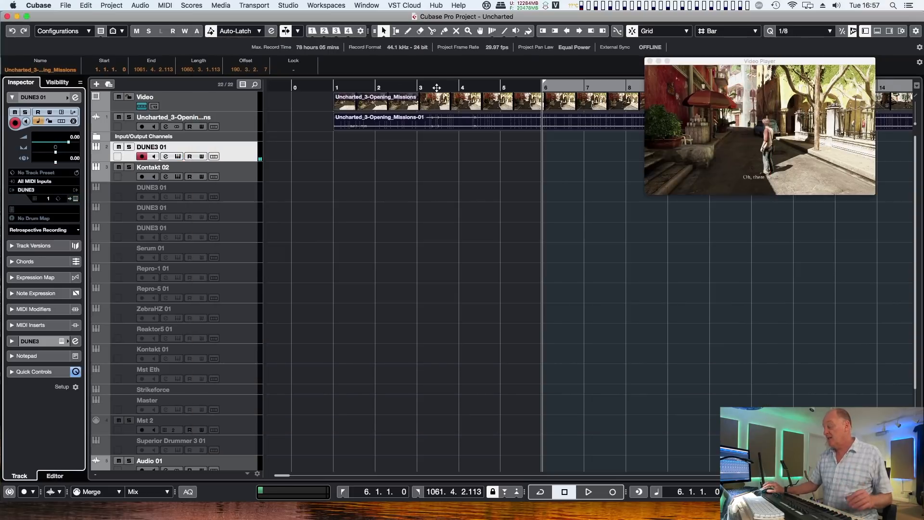
key("KP_Multiply")
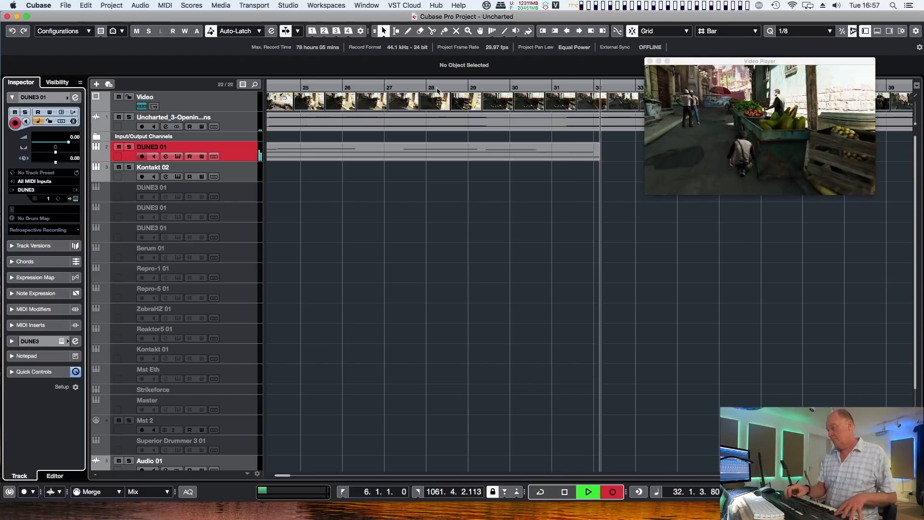
key("space")
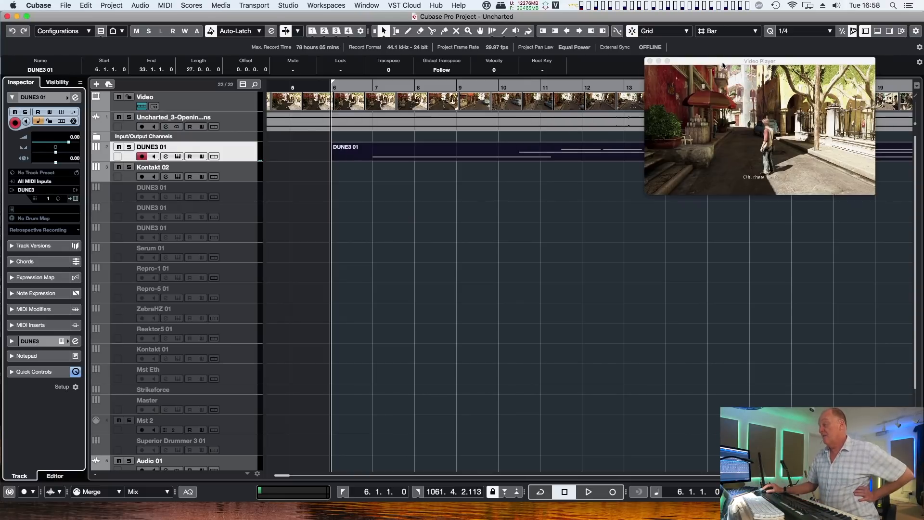
Reposition the video player, play the recording from bar 6, and open the DUNE3 01 part in the Key Editor.
left_click_drag(724, 63, 714, 57)
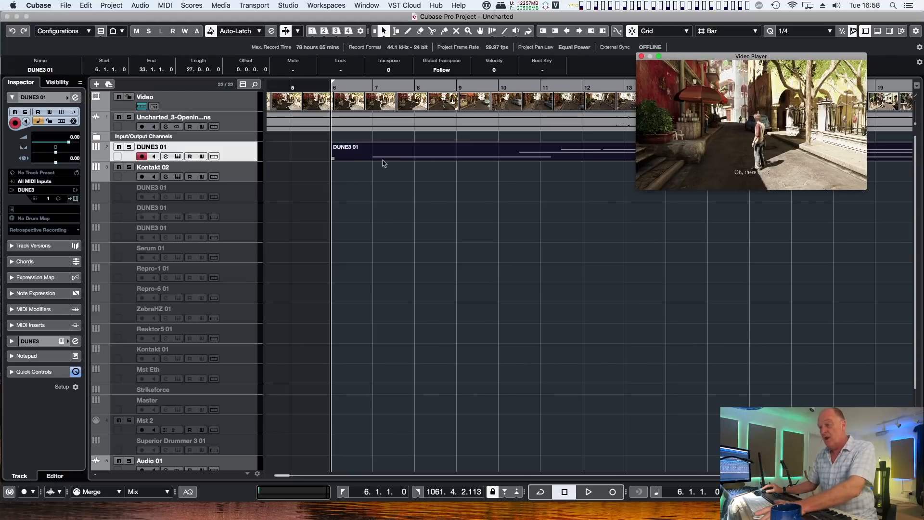
key("space")
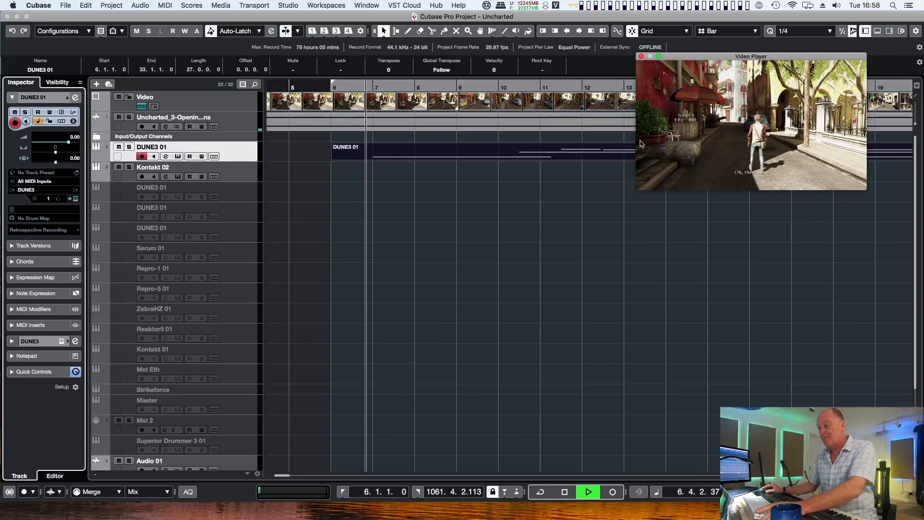
scroll(608, 199, "left", 6)
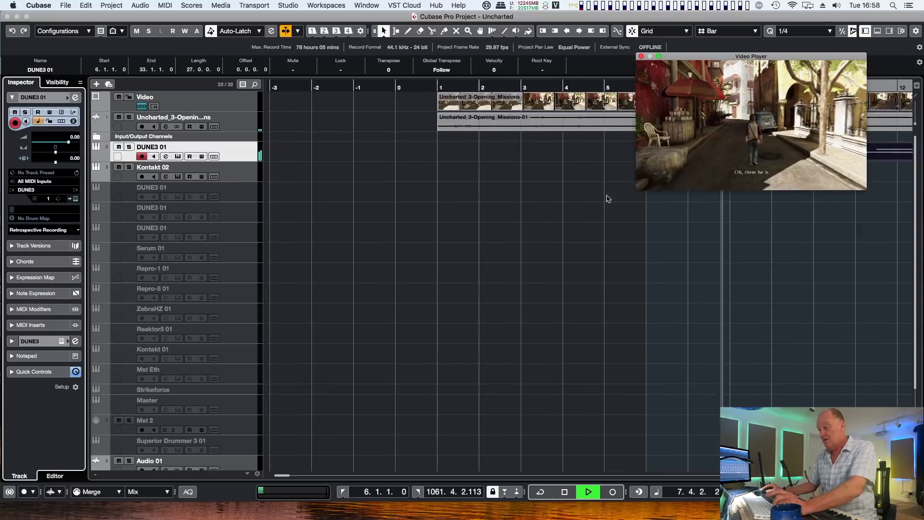
scroll(608, 199, "right", 20)
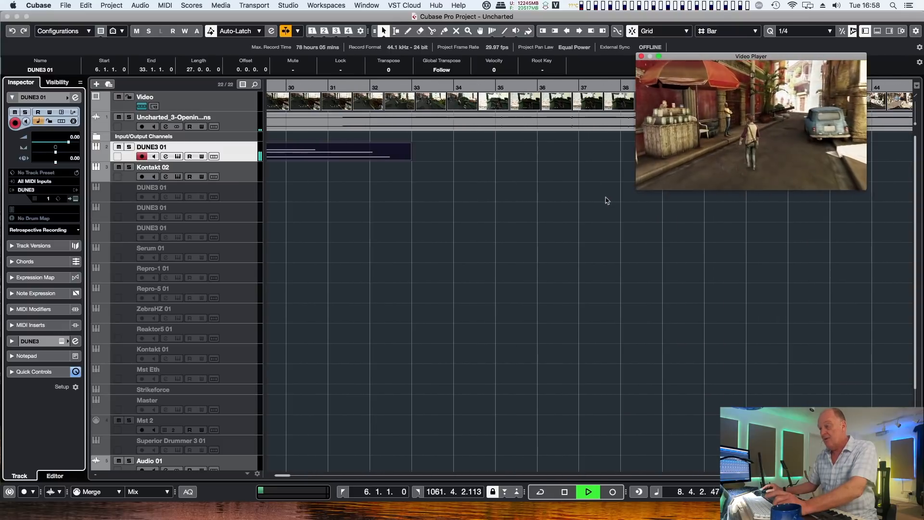
left_click(384, 158)
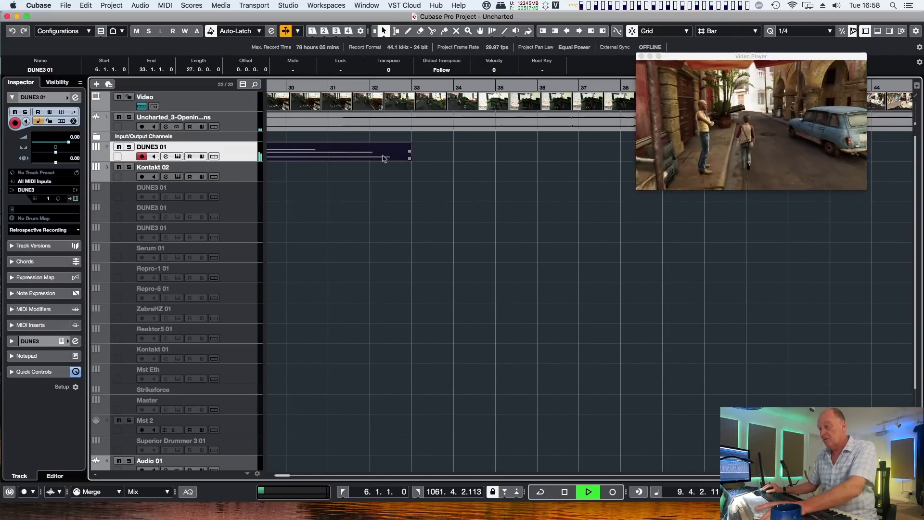
double_click(384, 158)
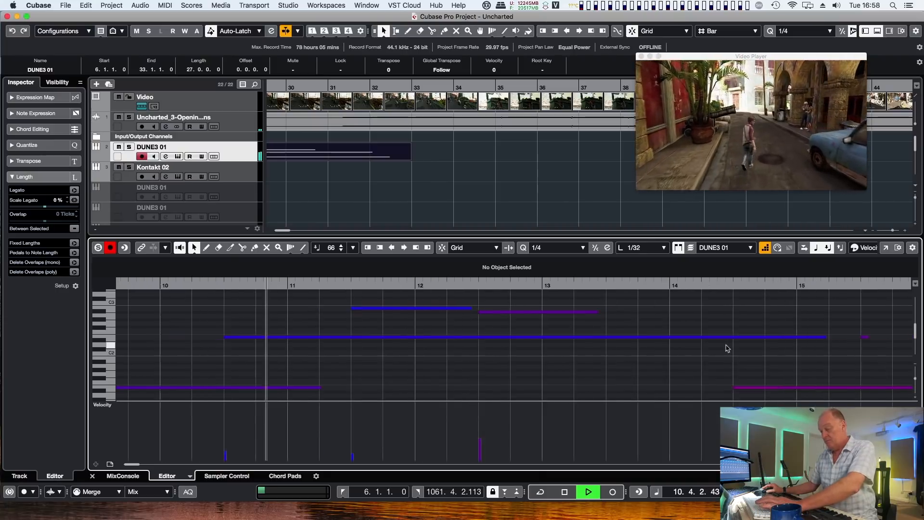
Lengthen the final low E1 note to end at 32.4.2.94, close the editor, and stop playback.
key("g")
key("g")
key("g")
key("g")
key("g")
key("g")
key("g")
key("g")
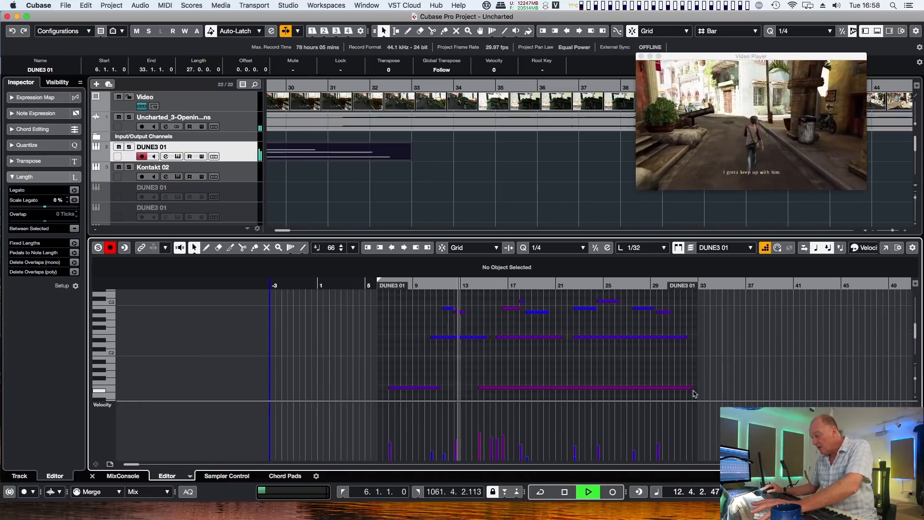
left_click_drag(692, 389, 695, 390)
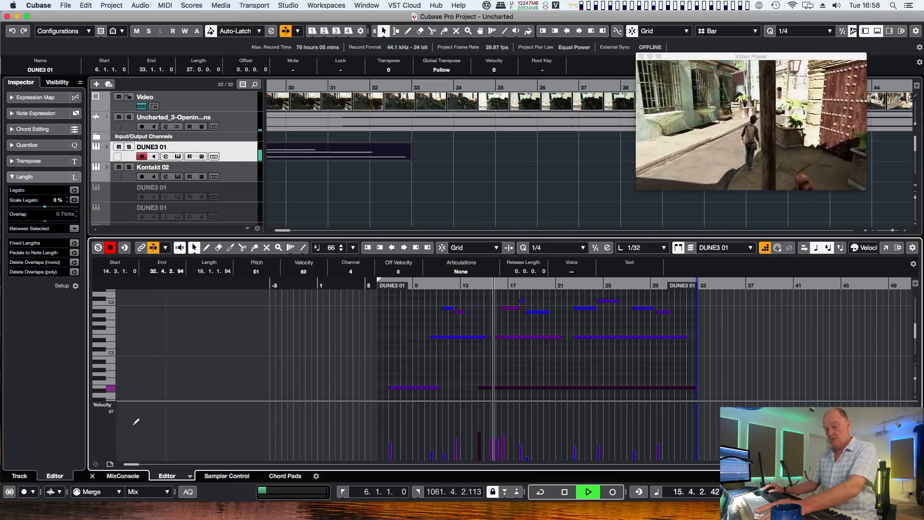
left_click(92, 477)
key("space")
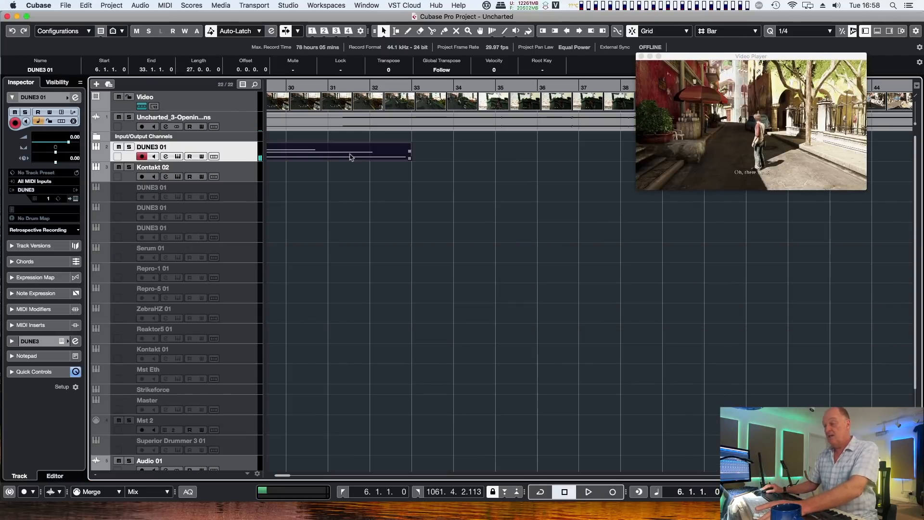
Set the locators to the DUNE3 01 part, bars 6 to 33, and render it in place with the current settings.
key("p")
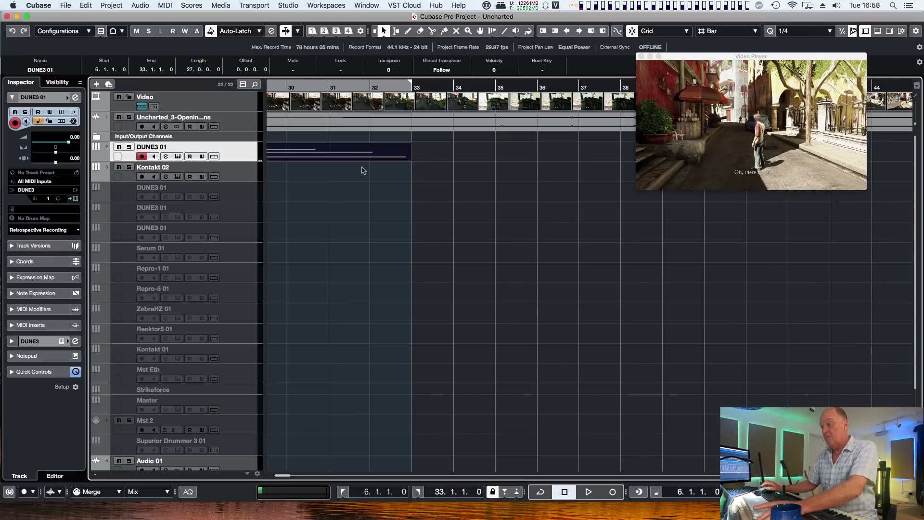
scroll(380, 173, "left", 10)
scroll(385, 182, "left", 8)
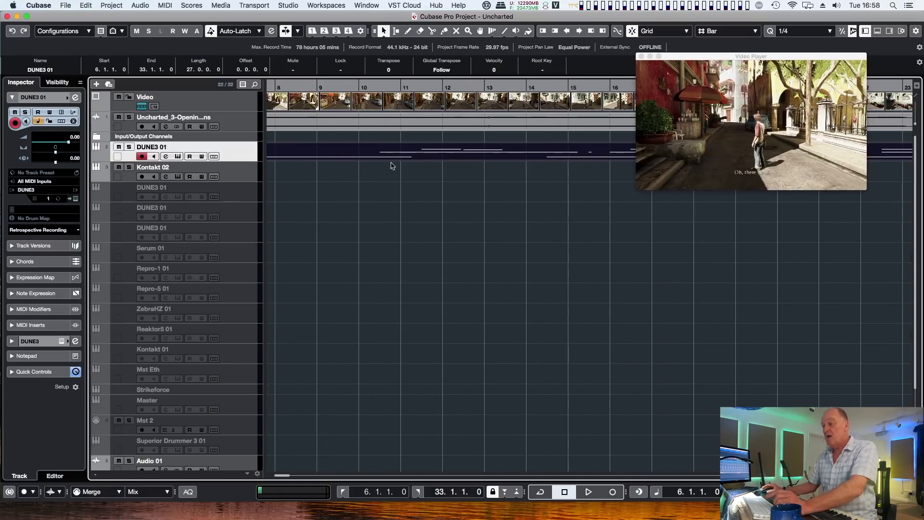
scroll(389, 176, "left", 7)
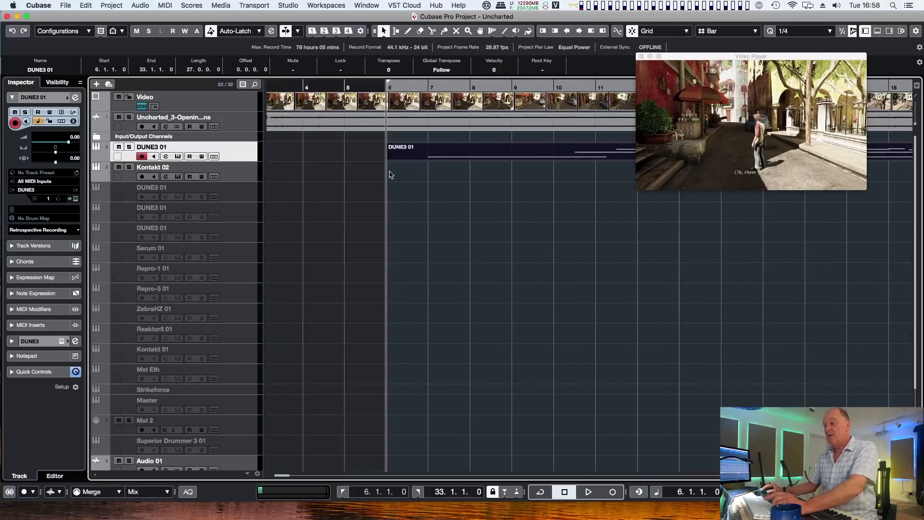
right_click(454, 155)
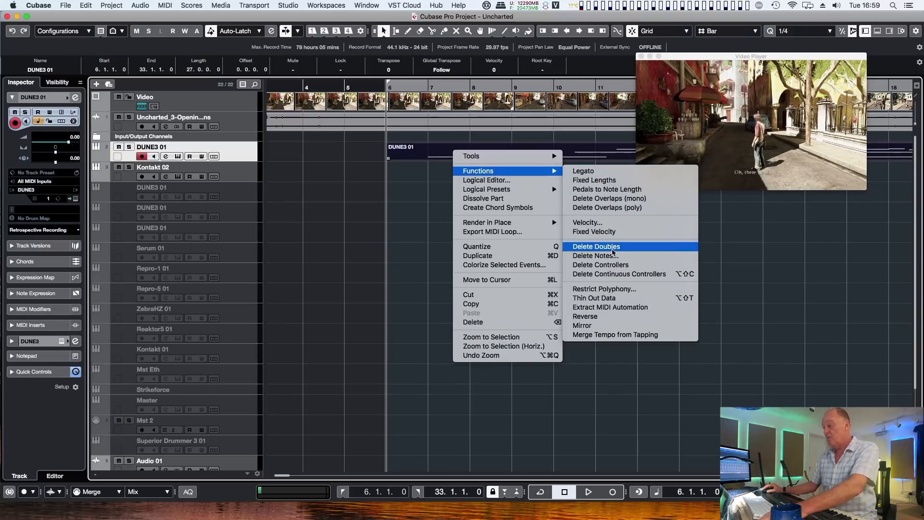
mouse_move(500, 223)
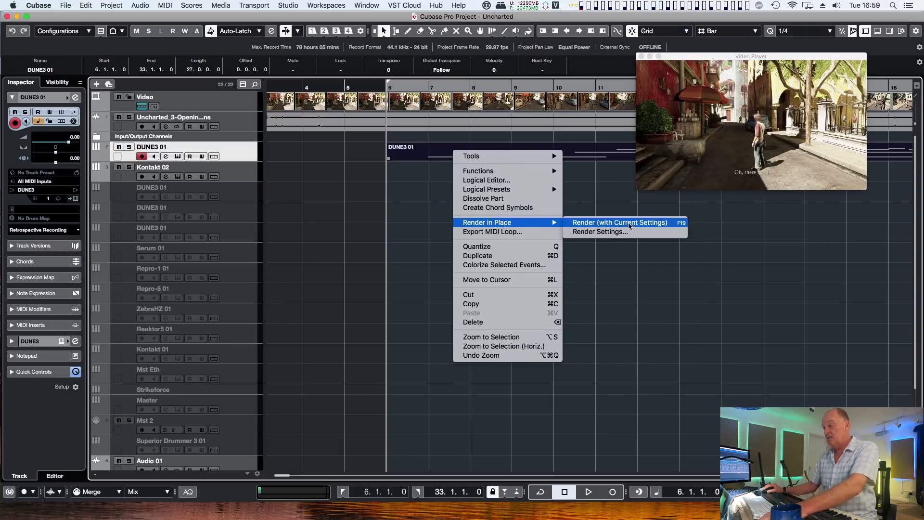
left_click(630, 224)
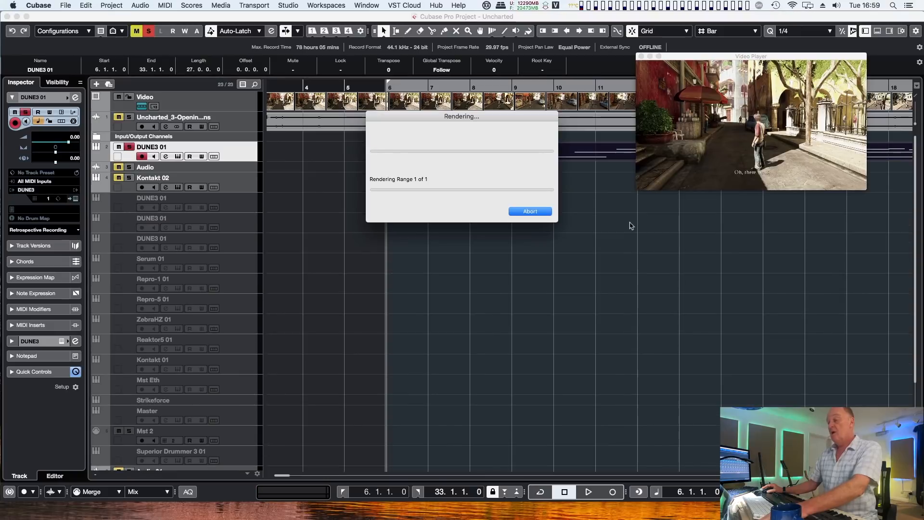
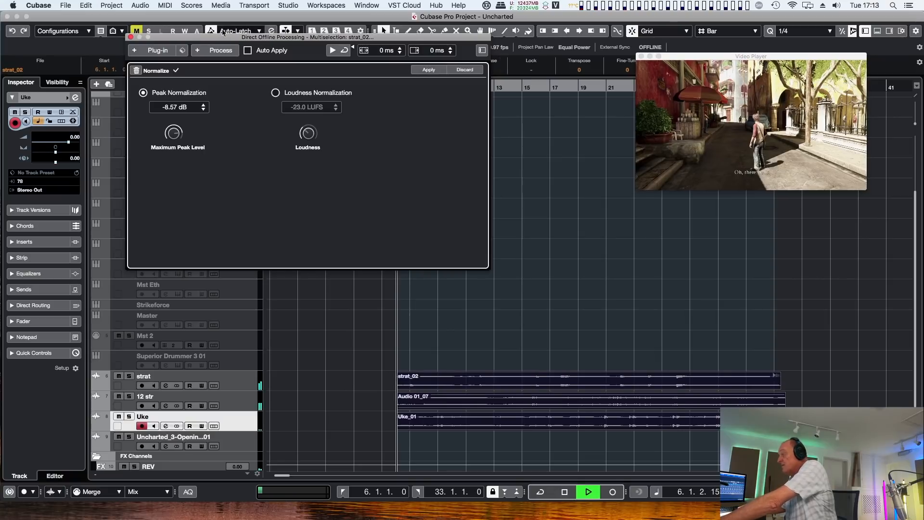
Close the Direct Offline Processing window, show the MixConsole below the project, and stop playback.
left_click(130, 37)
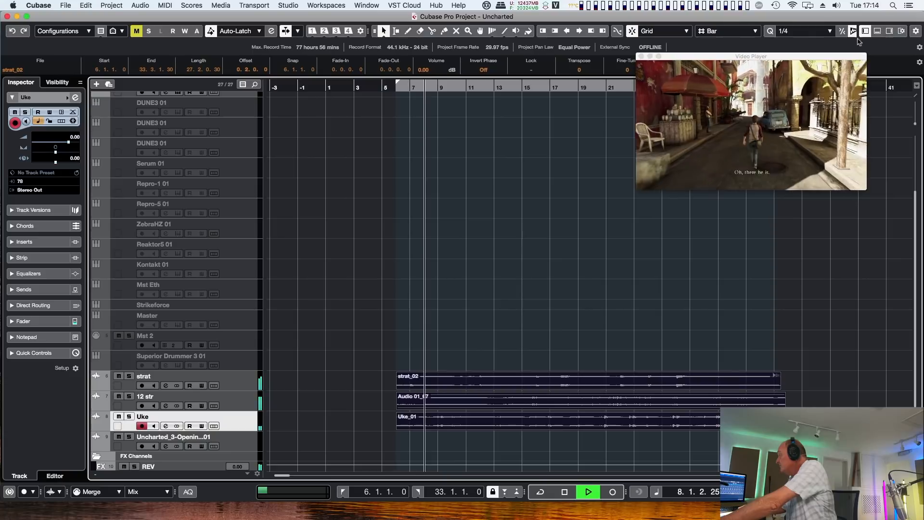
left_click(876, 31)
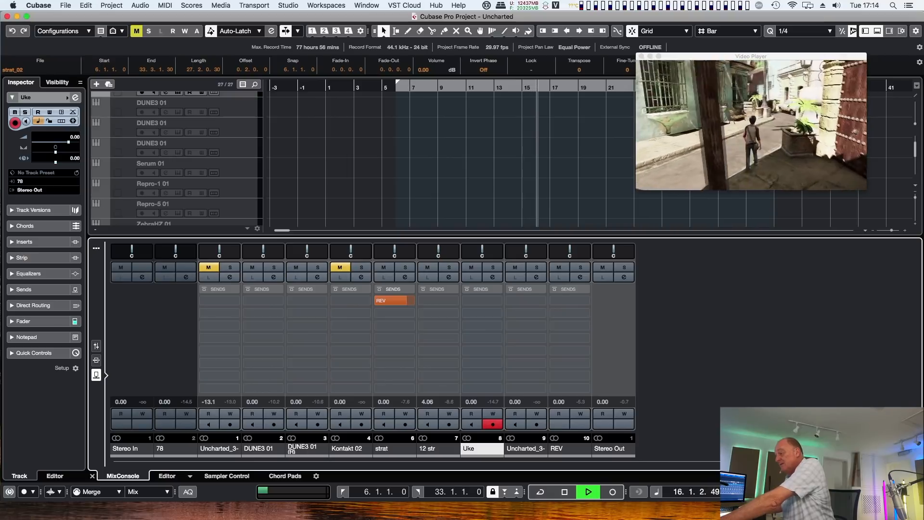
key("space")
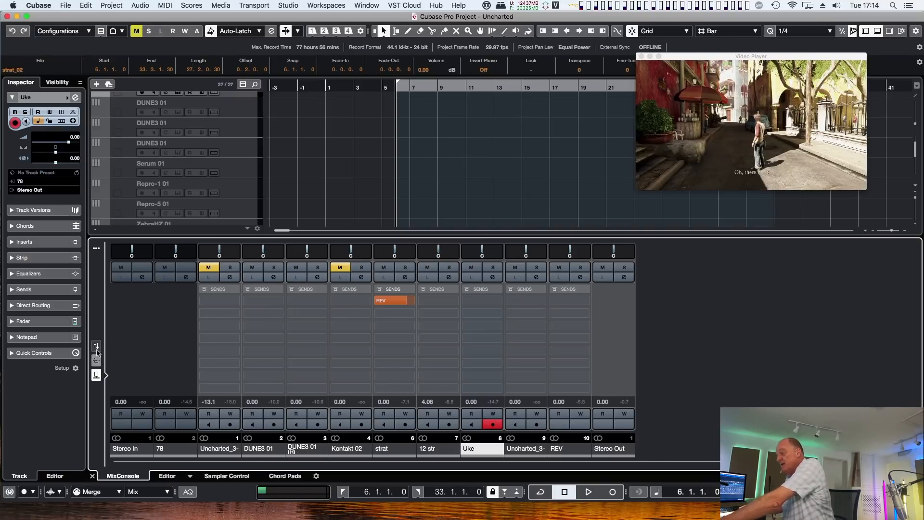
Show the mixer faders and, during playback, set the strat level to -20.2 dB and the Uke level to 6.02 dB.
left_click(96, 347)
key("space")
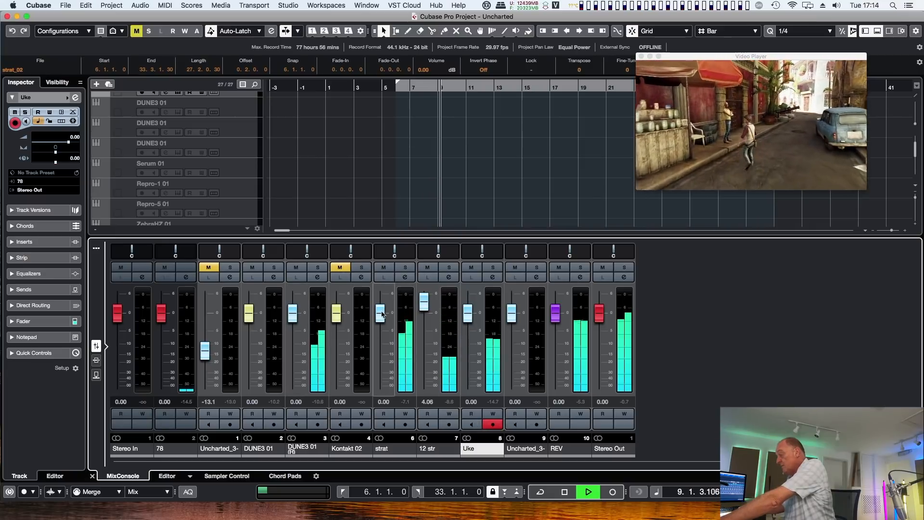
left_click_drag(380, 316, 380, 365)
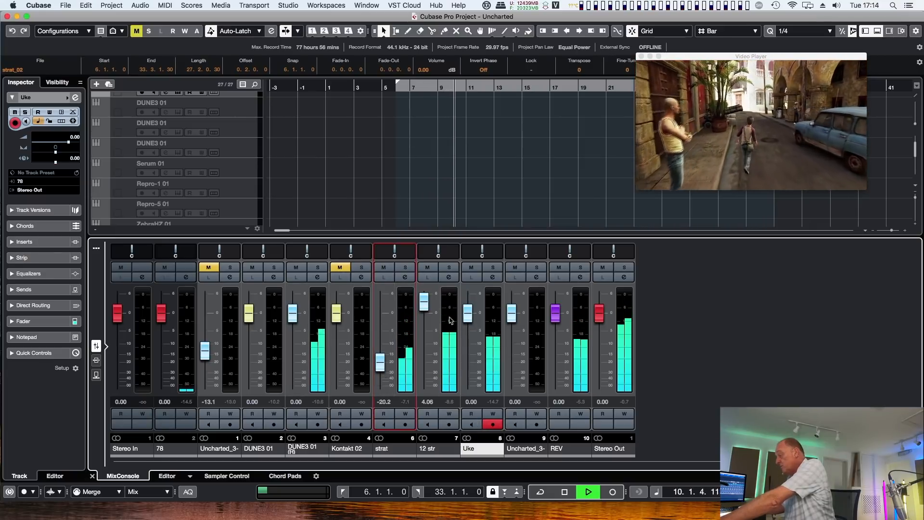
left_click_drag(468, 316, 480, 297)
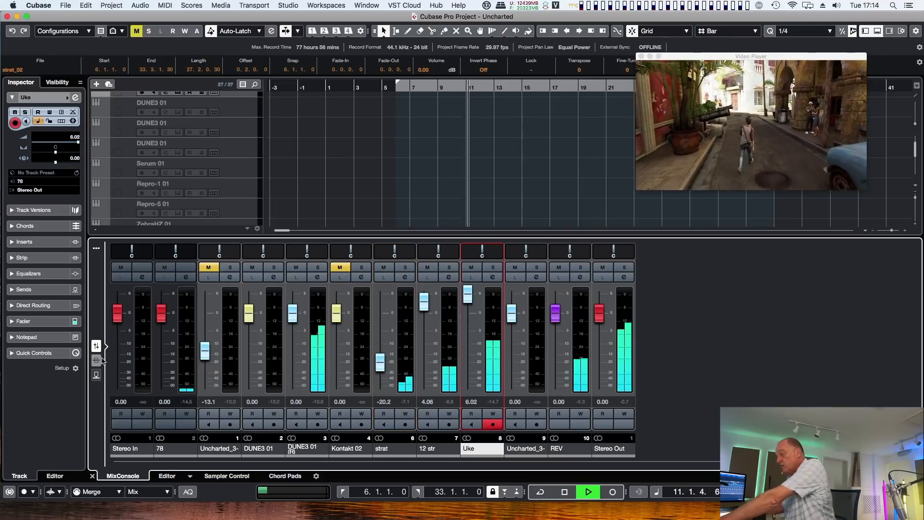
Show the mixer sends and add a REV send to both the Uke and 12 str channels.
left_click(97, 378)
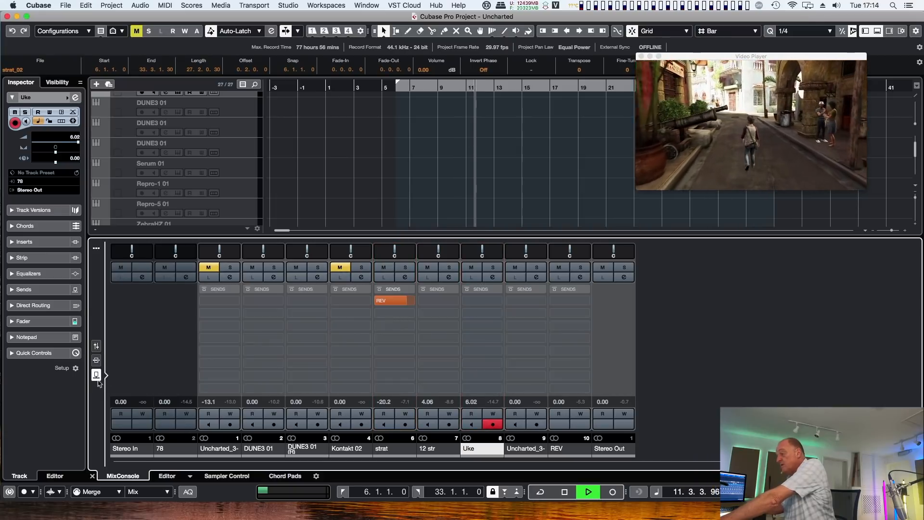
left_click(499, 301)
left_click(494, 340)
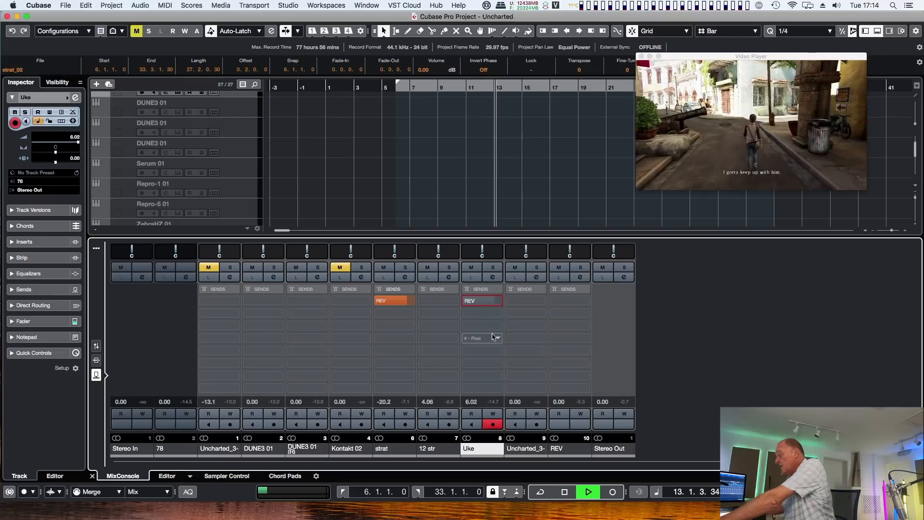
left_click(456, 301)
left_click(439, 340)
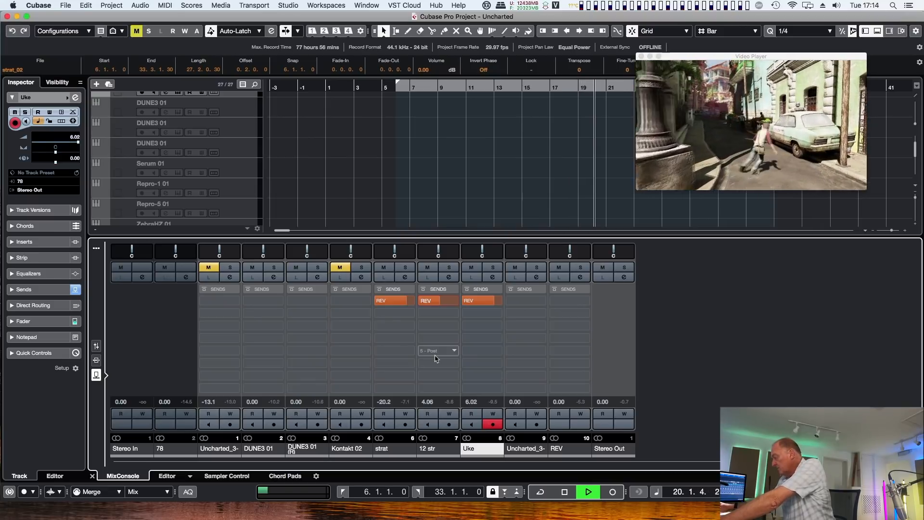
Play from bar 6, split the first Uke clip at 8.2.3.119, and delete the segment before the split.
key("space")
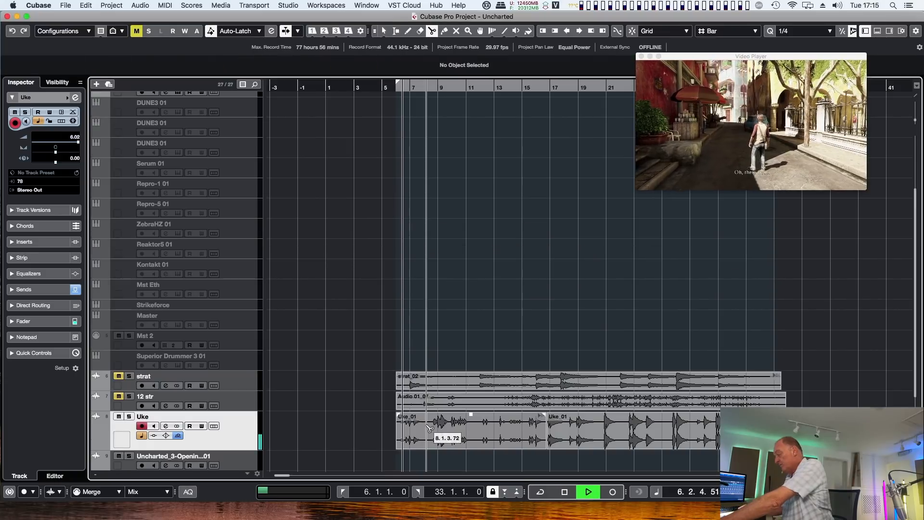
left_click(427, 430)
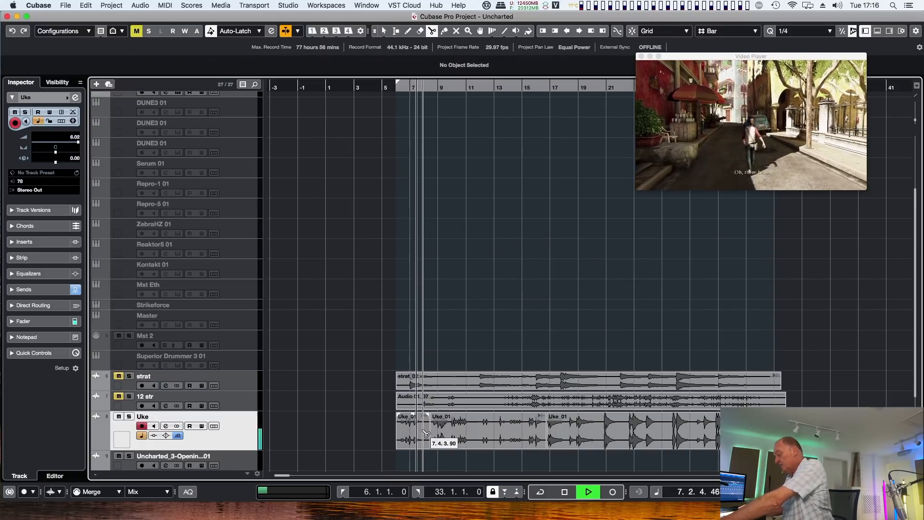
key("1")
left_click(423, 433)
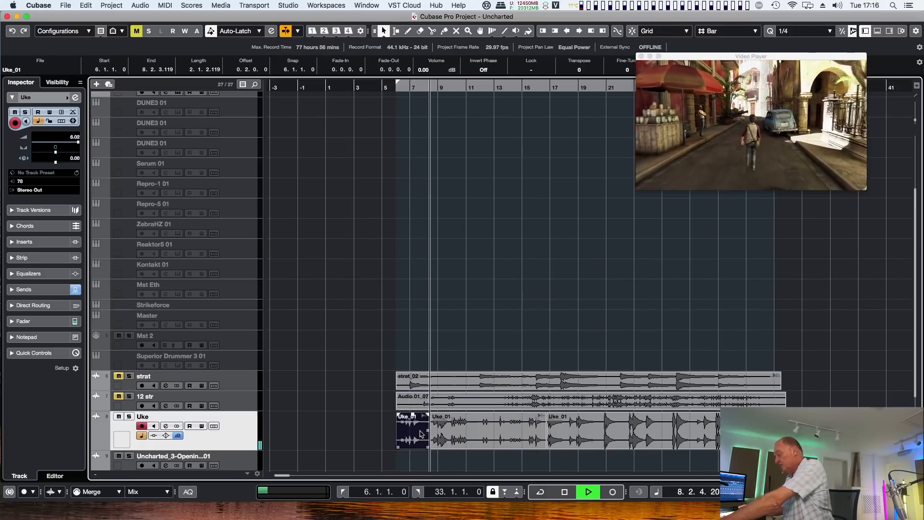
key("Delete")
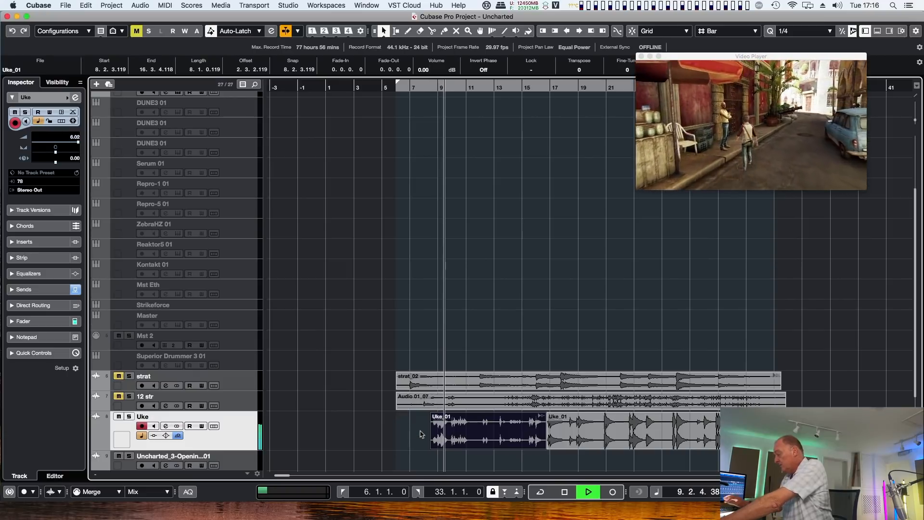
Split the Uke clip at 11.4.4.6 and delete the segment from there to 16.3.4.118.
key("3")
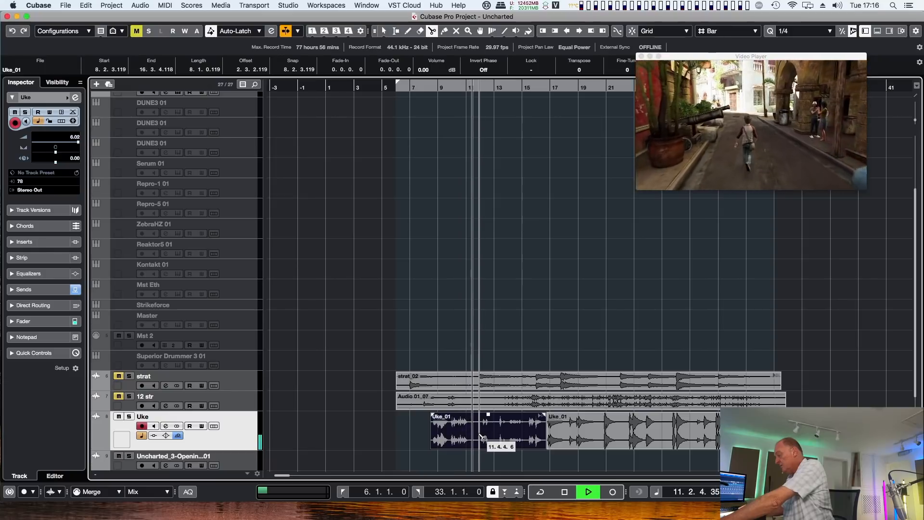
left_click(480, 437)
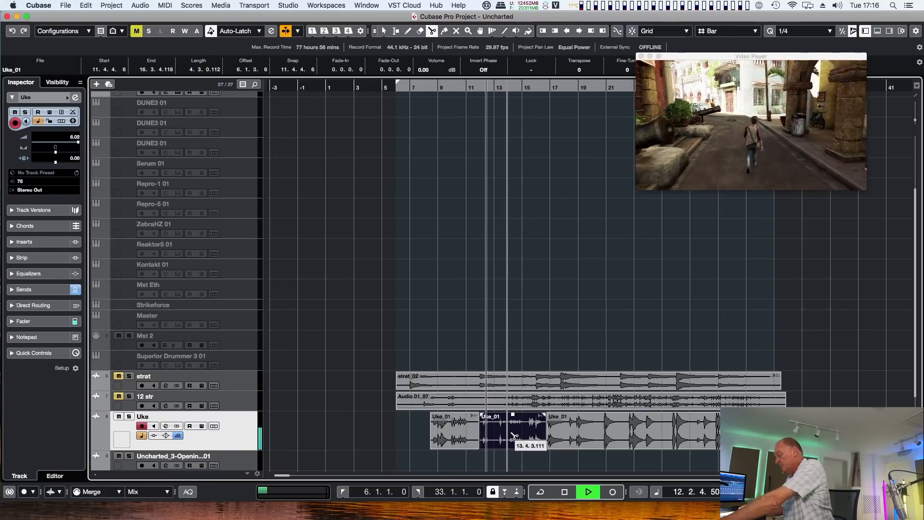
key("Delete")
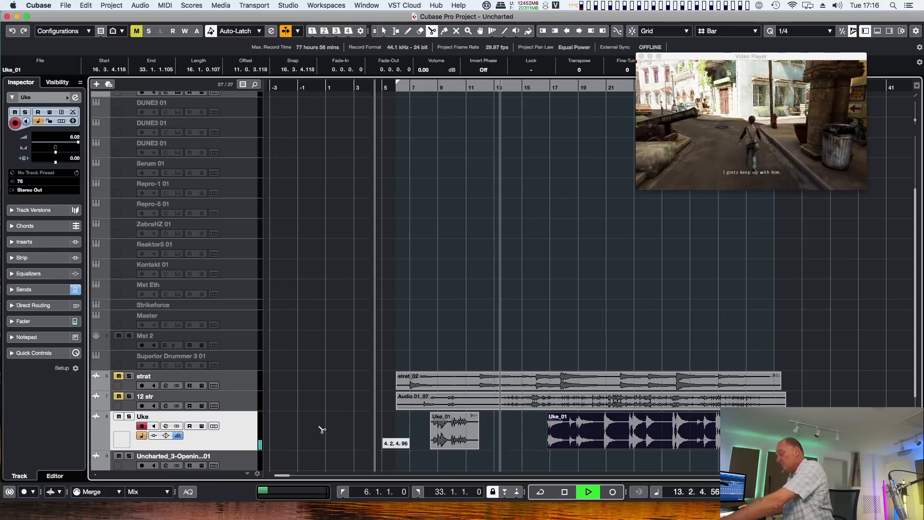
Restart playback from bar 6 and take the strat track out of solo and mute.
key("space")
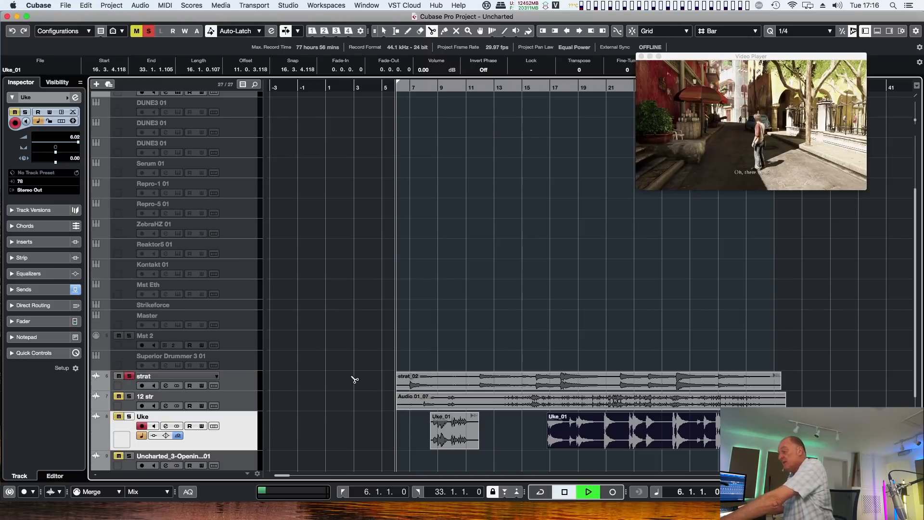
left_click(129, 376)
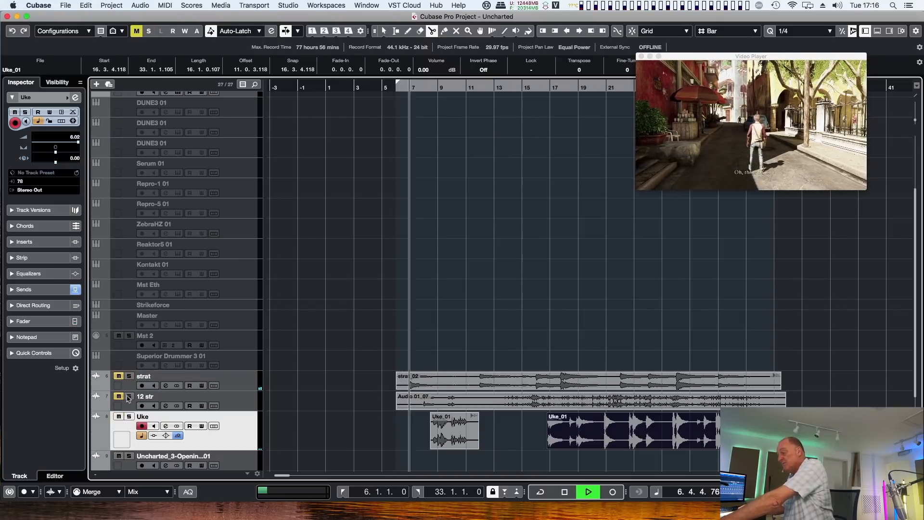
left_click(118, 376)
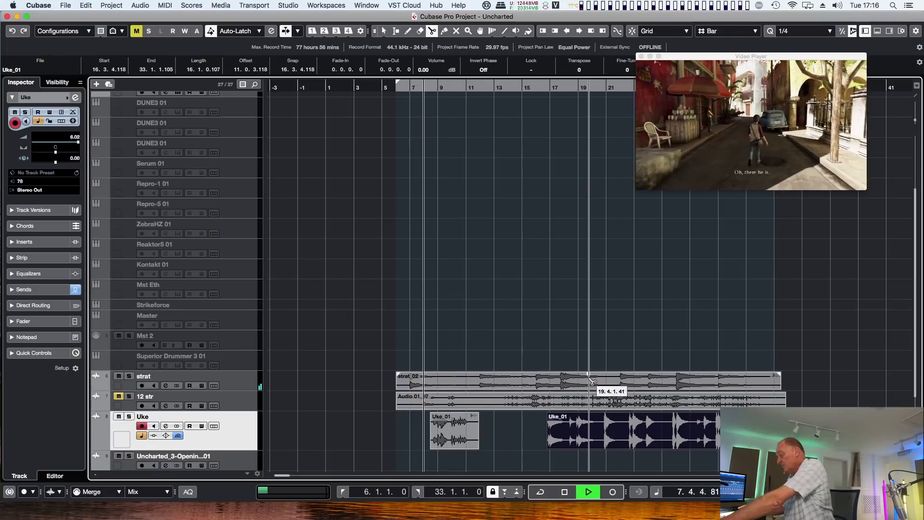
Raise the strat_02 clip's volume to 2.08 dB and lower the volume of the first Uke clip.
key("1")
left_click_drag(589, 374, 591, 367)
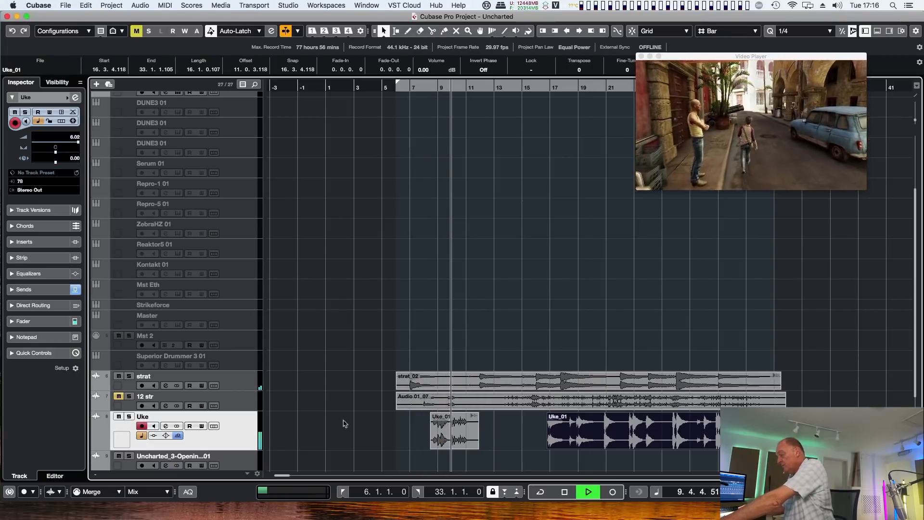
left_click_drag(455, 417, 455, 424)
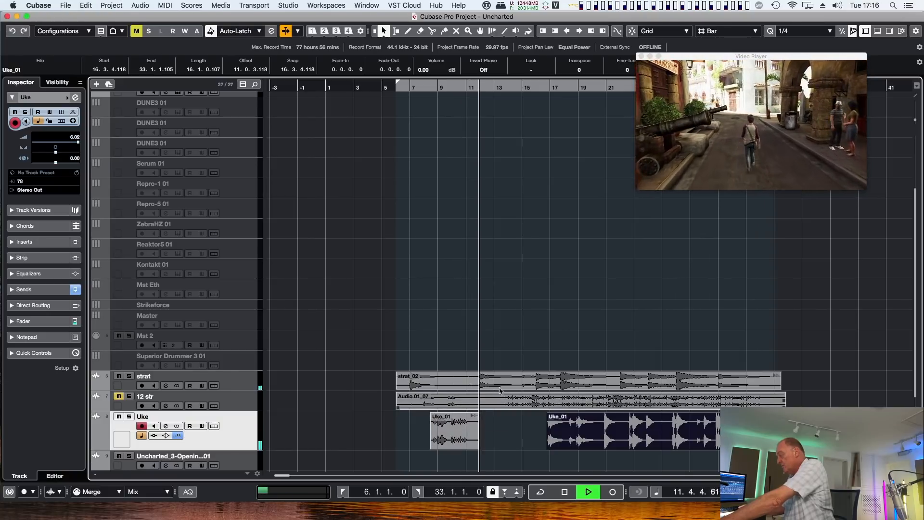
Duplicate the strat track together with its strat_02 clip and reverse the clip on the duplicate track.
scroll(500, 391, "up", 10)
scroll(501, 395, "down", 12)
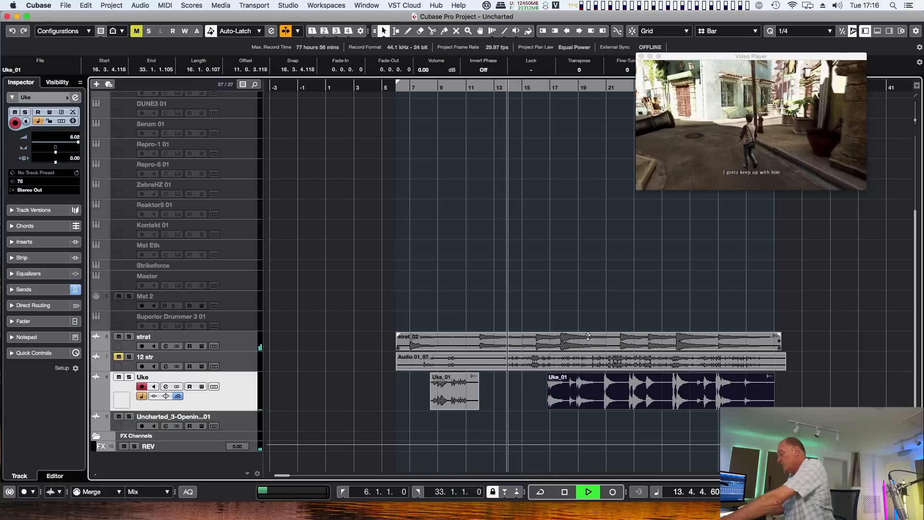
left_click(534, 345)
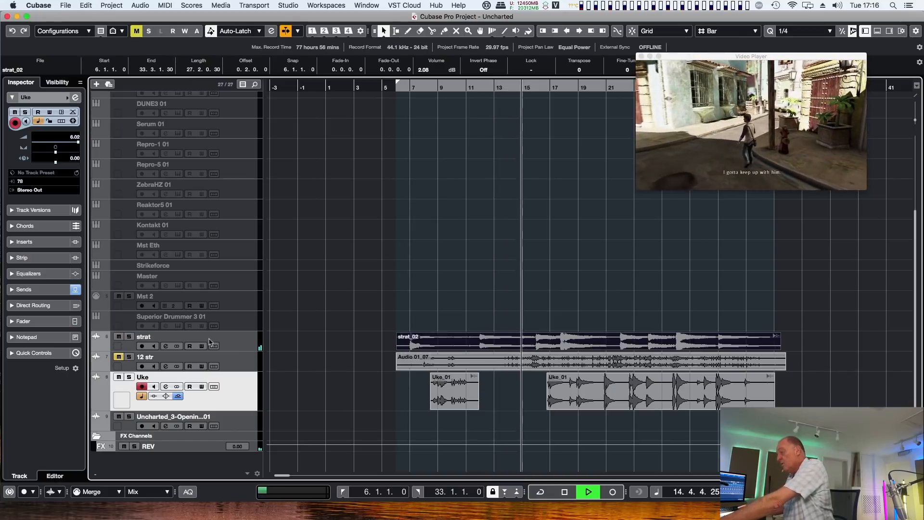
right_click(237, 342)
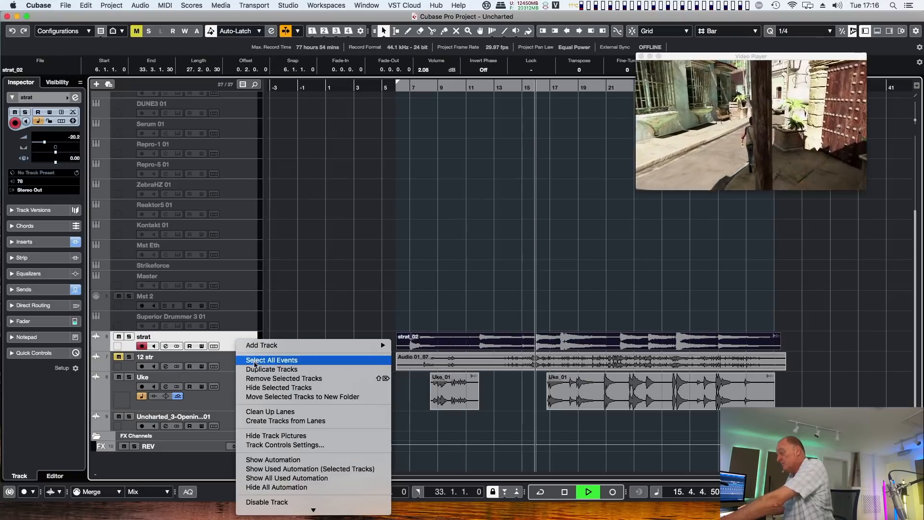
left_click(260, 369)
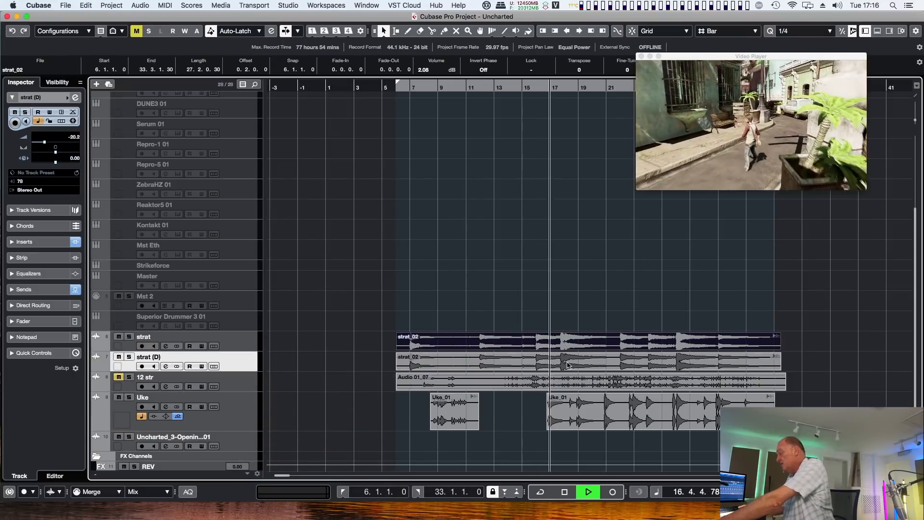
left_click(569, 365)
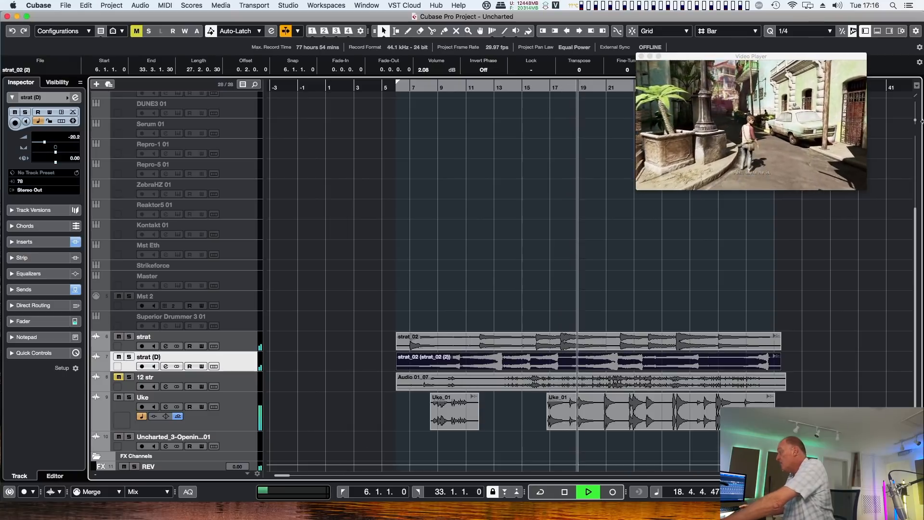
In the mixer, pan strat L55 at -8.49 and strat (D) R40 at -14.4, and set 12 str to 1.04 and Uke to -1.35.
key("alt+F3")
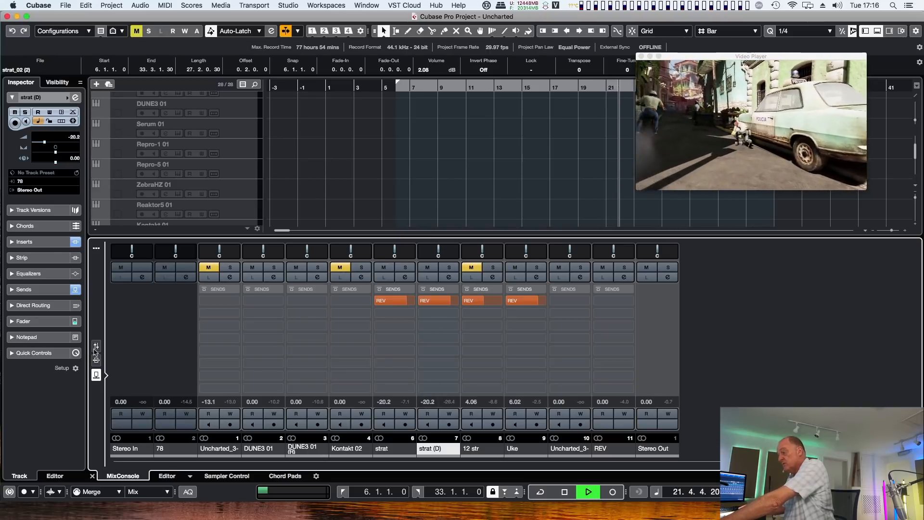
left_click(96, 347)
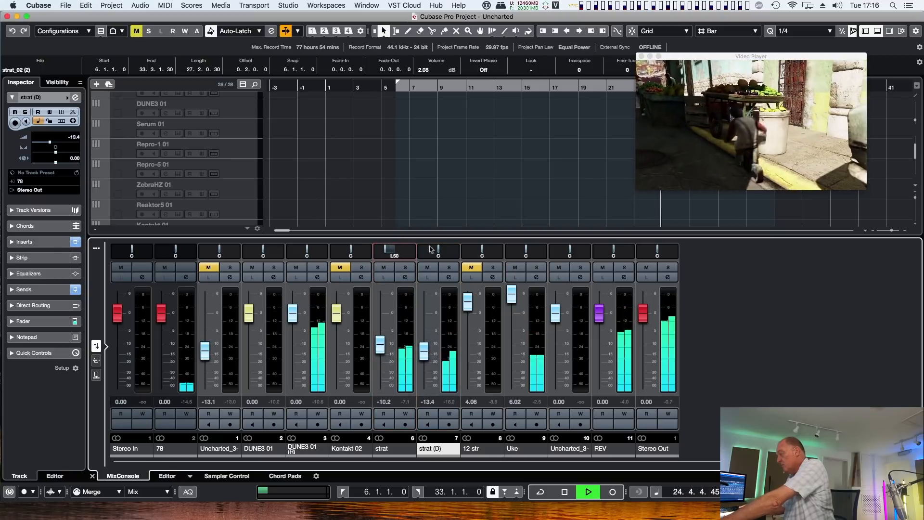
left_click_drag(428, 348, 428, 354)
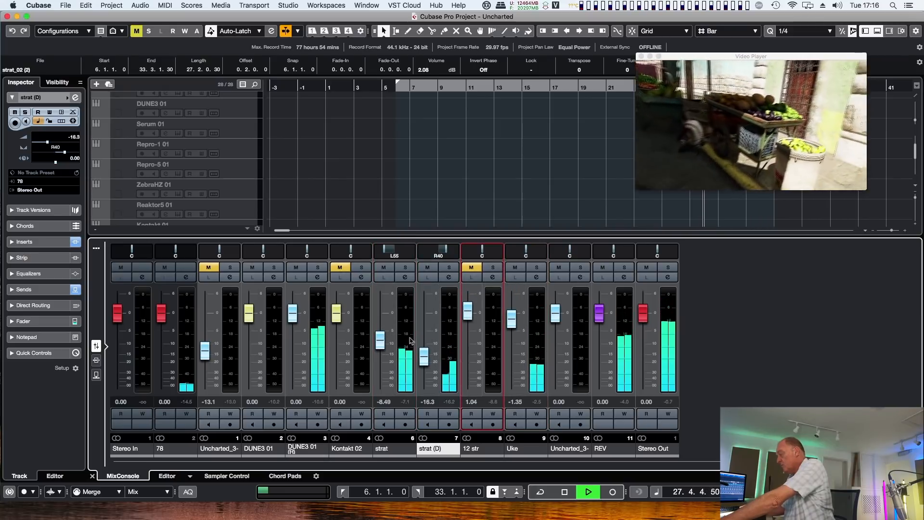
left_click_drag(432, 357, 433, 354)
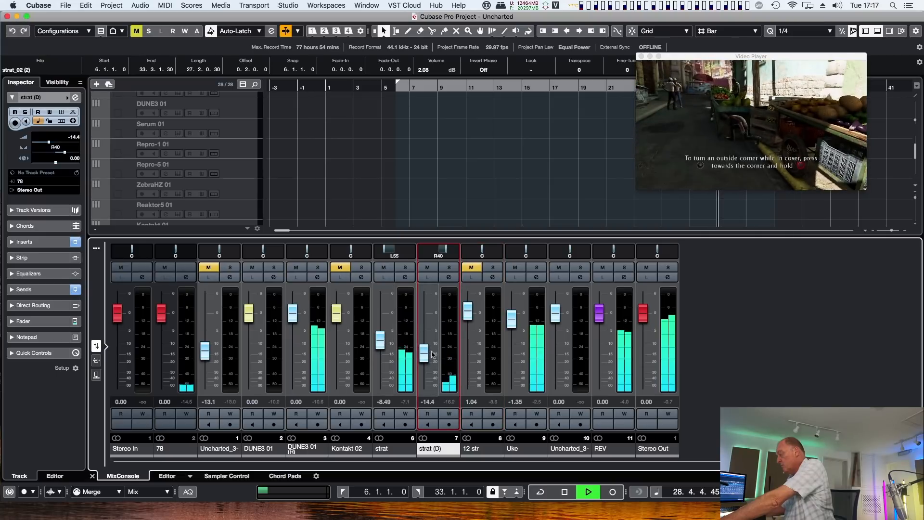
left_click(93, 476)
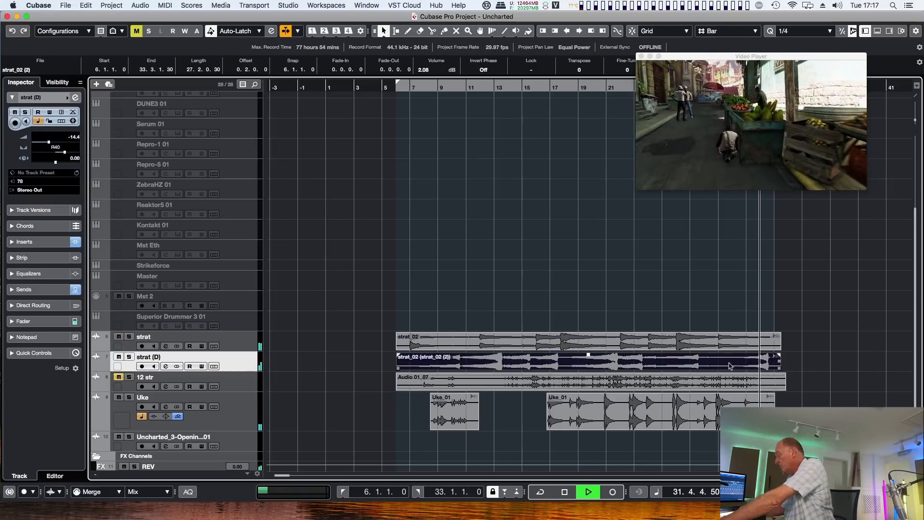
Split the reversed strat (D) clip at 27.4.3.71 and delete everything before the split.
left_click(705, 361)
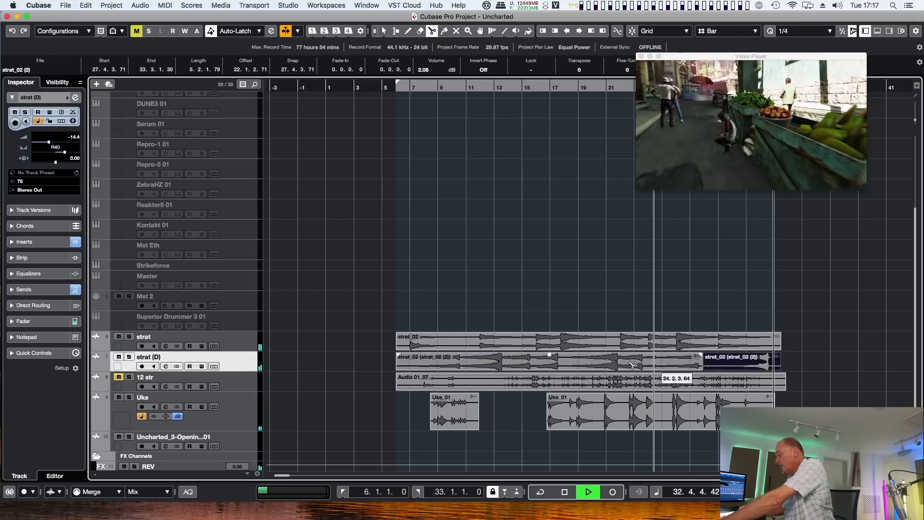
key("1")
left_click(592, 362)
key("Delete")
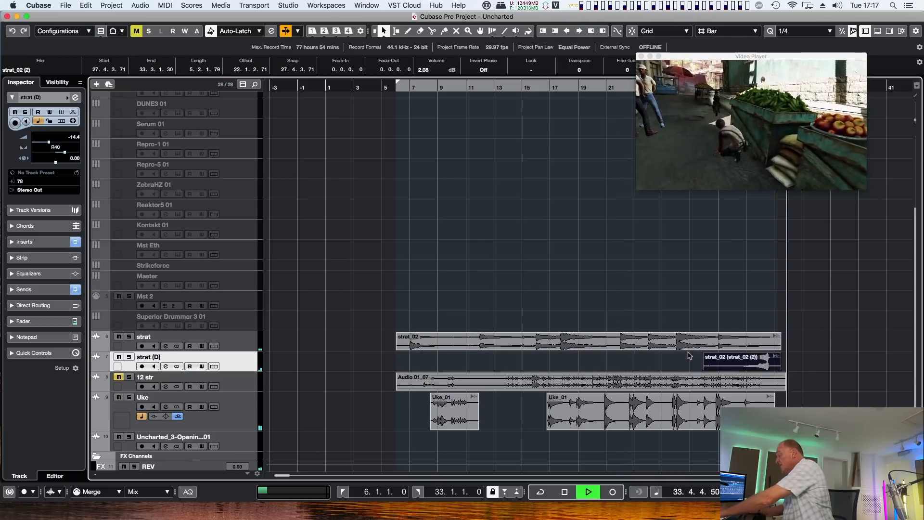
Arrange three copies of the reversed segment on strat (D), starting at 7.3.1.85, 13.1.1.10 and 22.4.4.54, and restart playback from bar 6.
left_click_drag(733, 364, 569, 366)
key("super+d")
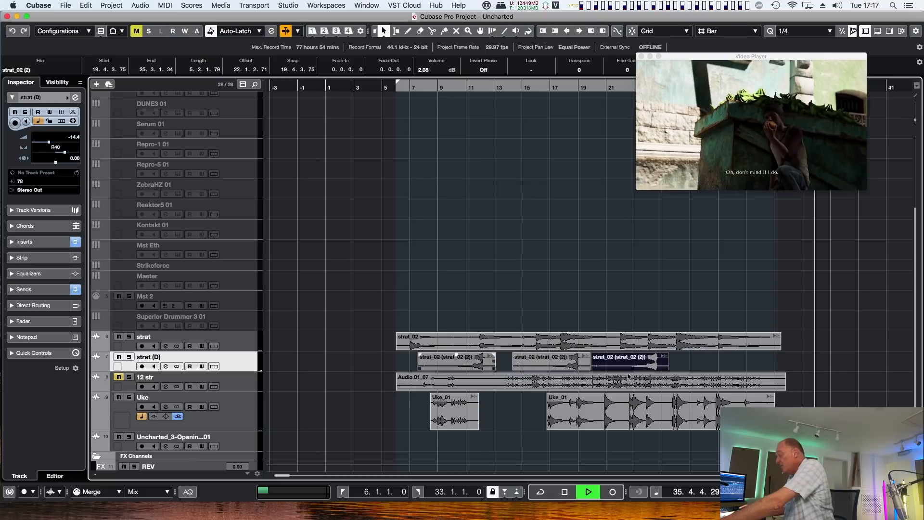
left_click_drag(635, 367, 678, 367)
key("space")
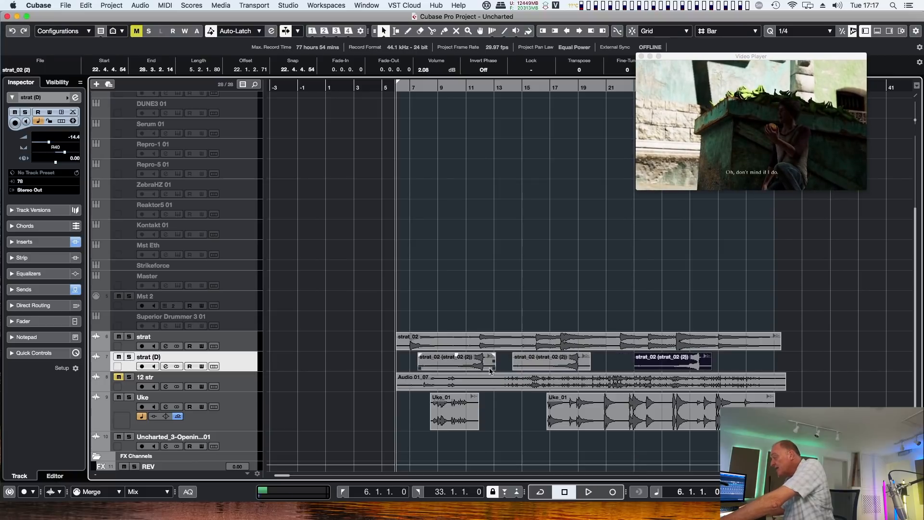
left_click_drag(562, 371, 525, 369)
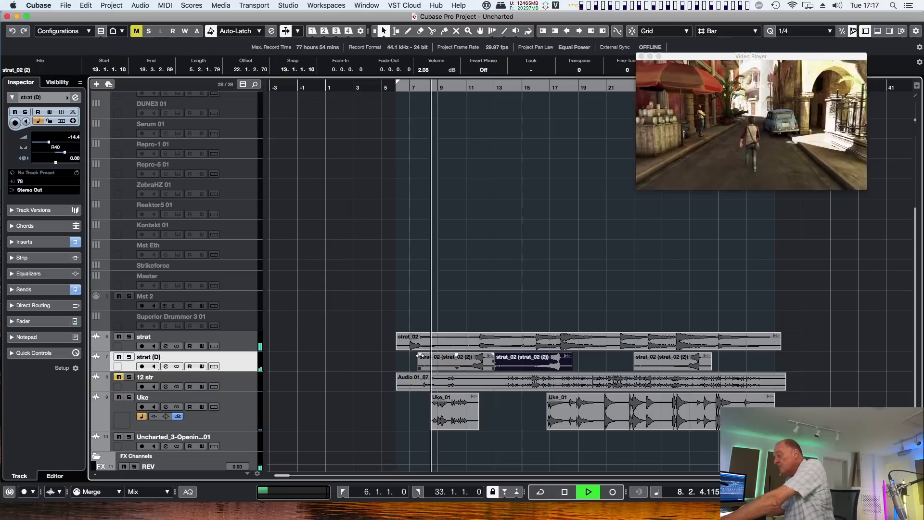
Add fade-ins to all three strat (D) clips, move the third to 21.2.3.87 and give it a short fade-out.
left_click_drag(419, 354, 444, 359)
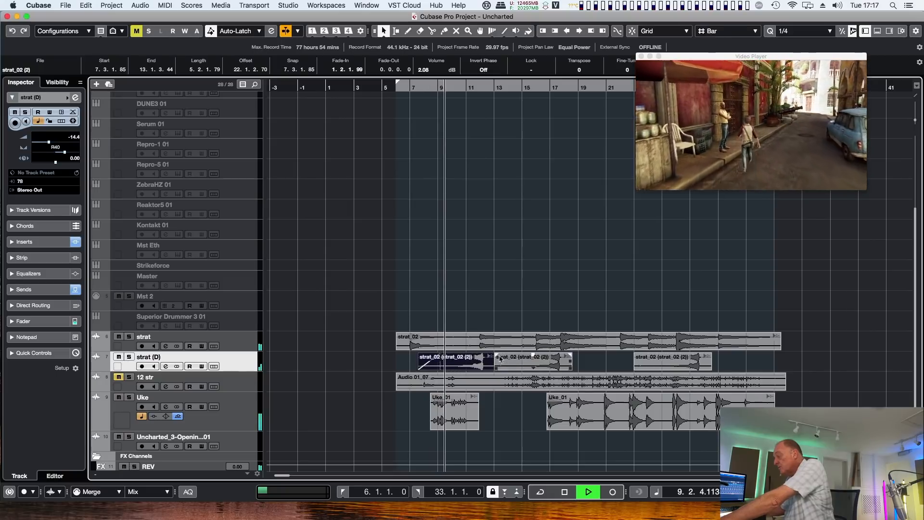
left_click_drag(501, 357, 522, 359)
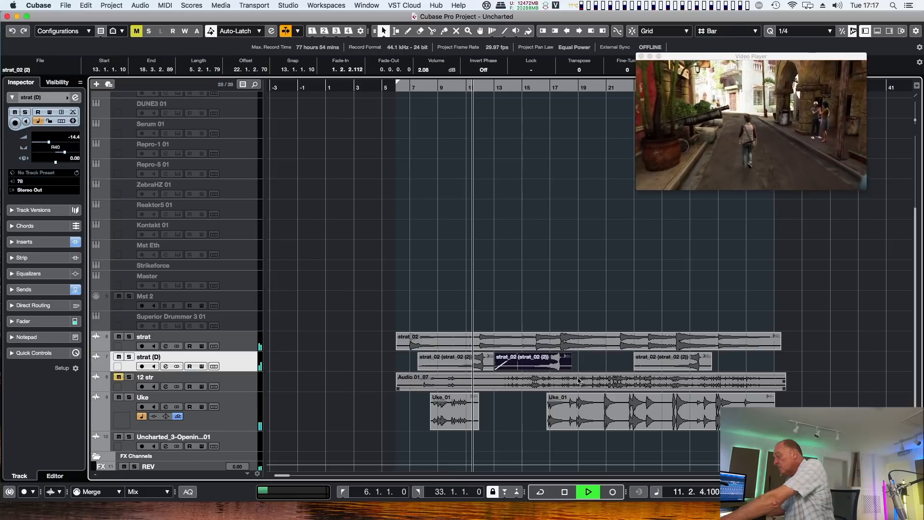
mouse_move(675, 366)
left_mouse_down()
mouse_move(653, 366)
mouse_move(682, 356)
left_mouse_up()
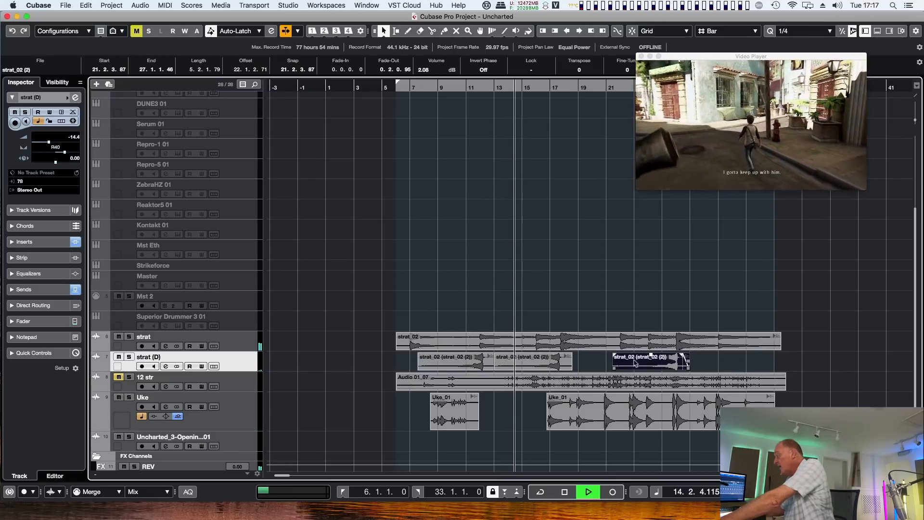
left_click_drag(616, 355, 635, 357)
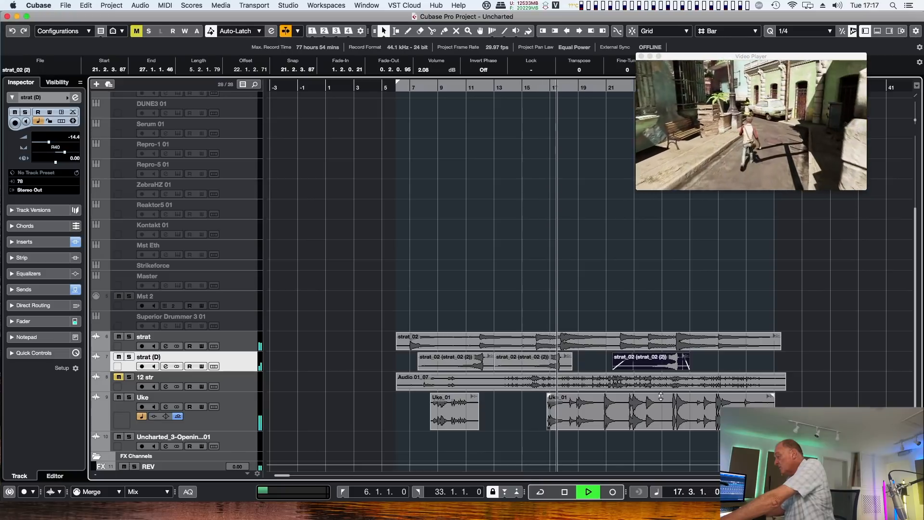
Unmute the 12 str track, select its Audio 01_07 clip and increase the track height.
left_click(118, 377)
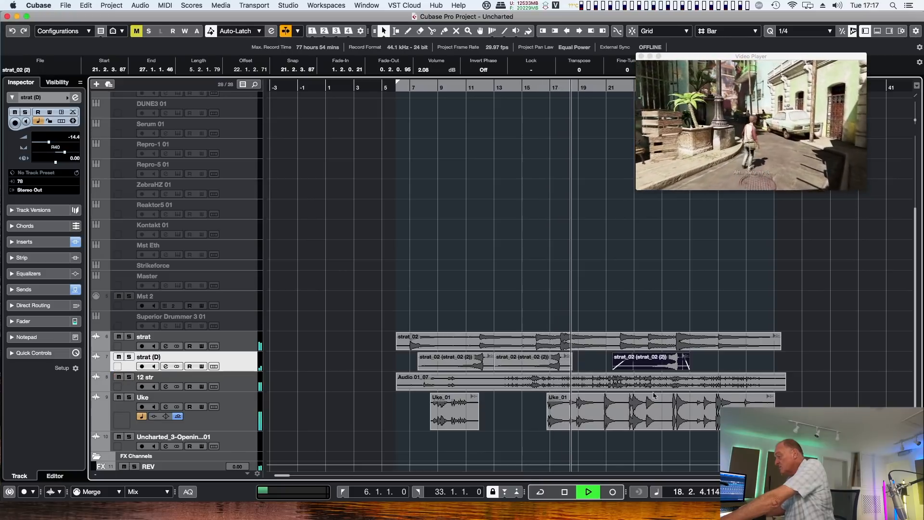
left_click(567, 379)
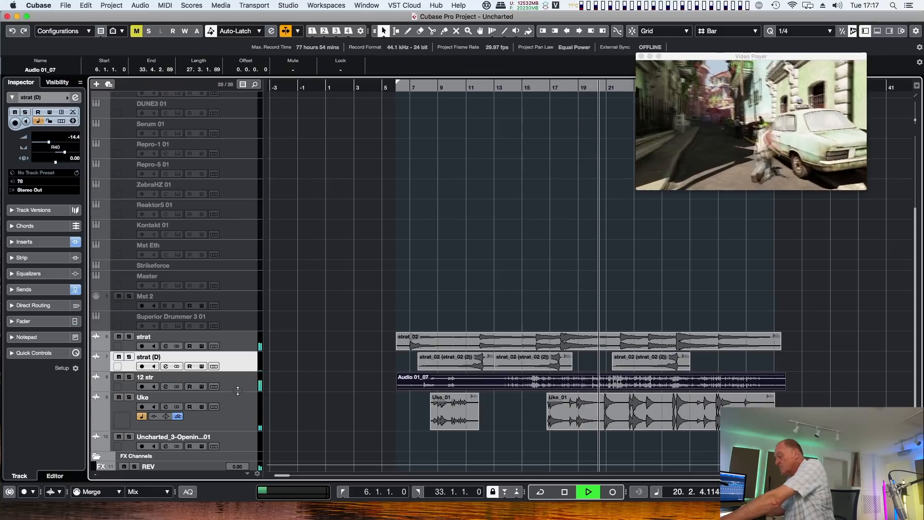
left_click_drag(237, 391, 242, 401)
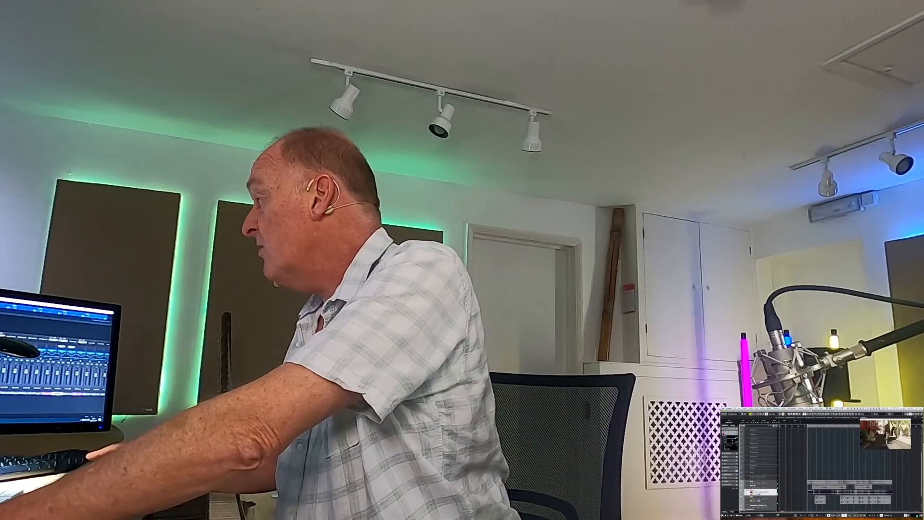
Play from bar 6, set the 12 str channel level to 3.81 and its REV send to 3.28, and stop playback.
key("space")
key("alt+F3")
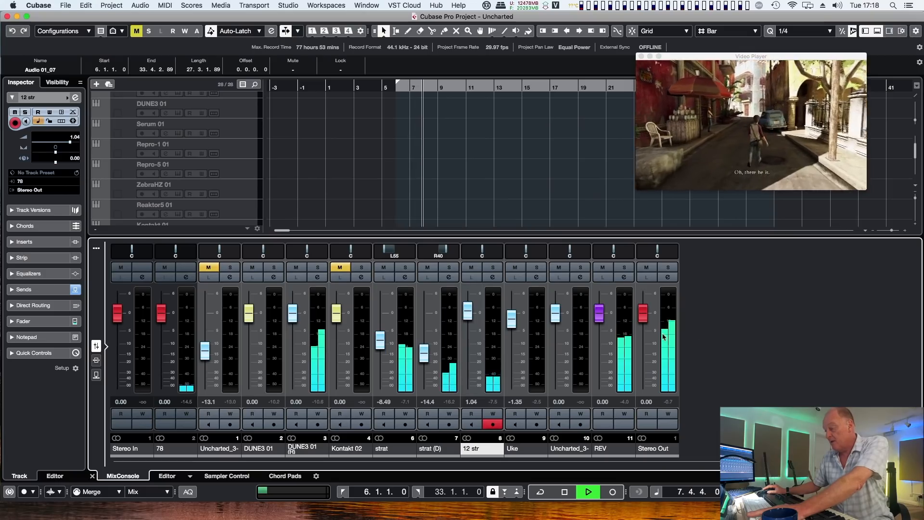
left_click_drag(466, 311, 467, 302)
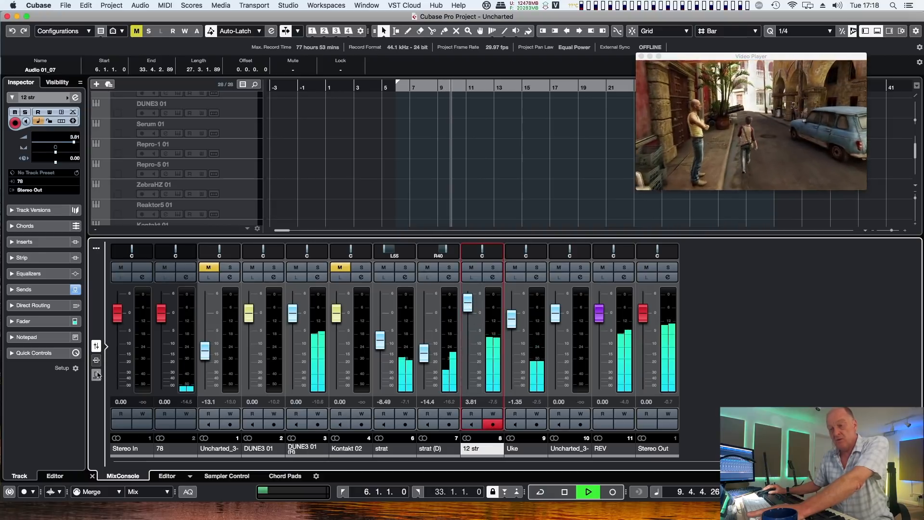
left_click(96, 375)
left_click_drag(470, 306, 494, 308)
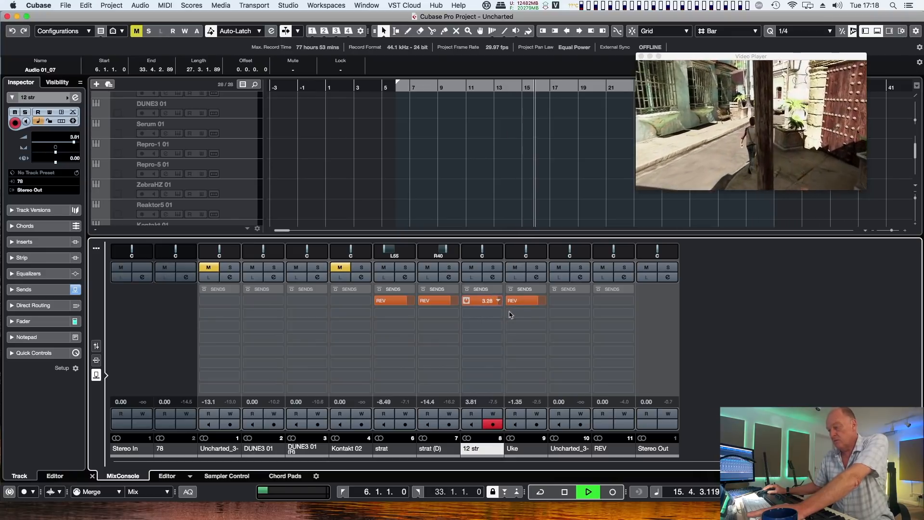
left_click(92, 476)
key("space")
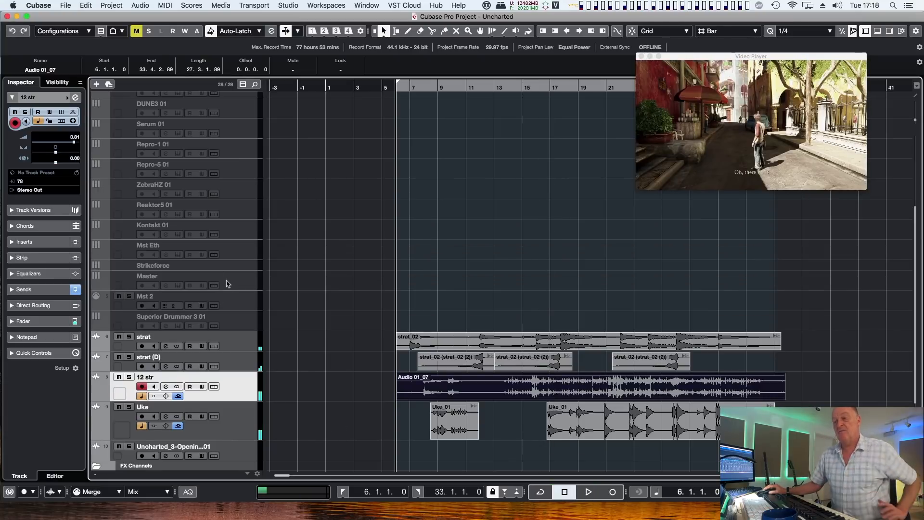
Enable the disabled Master instrument track.
left_click(238, 301)
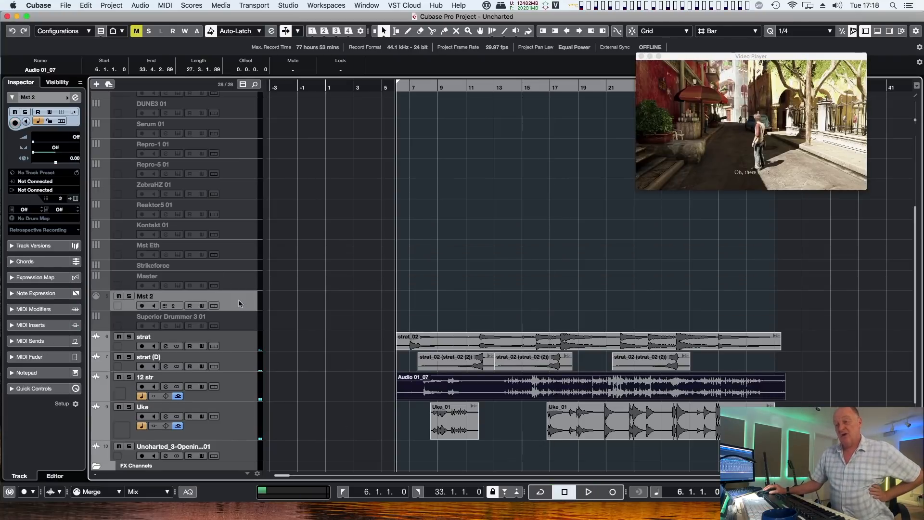
right_click(240, 284)
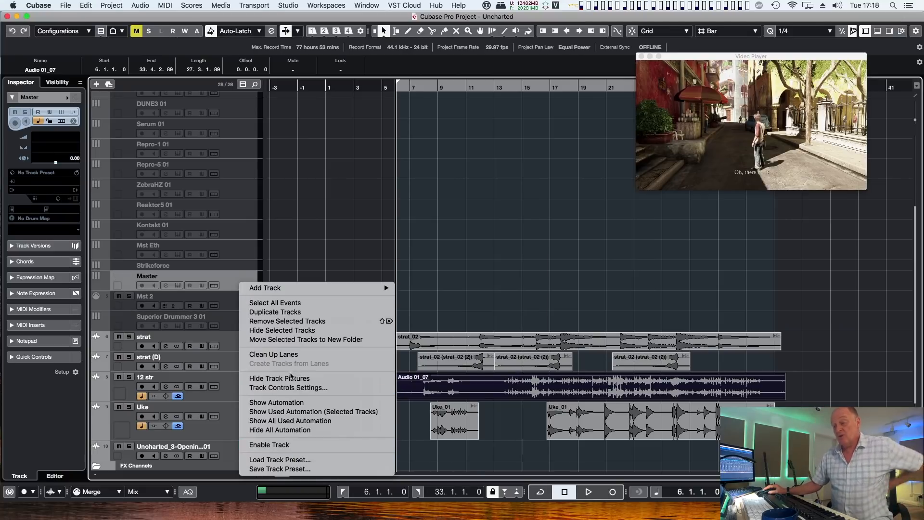
left_click(279, 445)
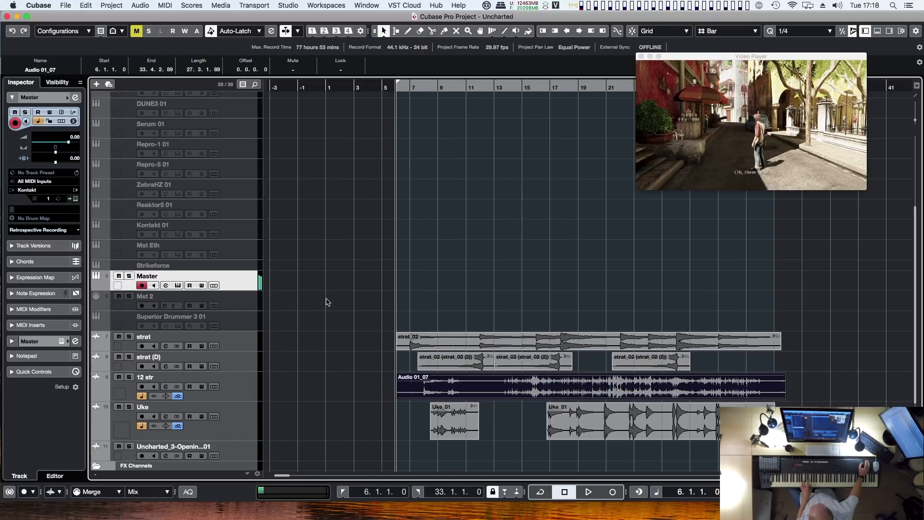
Enable the Mst Eth instrument track and open its Kontakt instrument window.
left_click(241, 254)
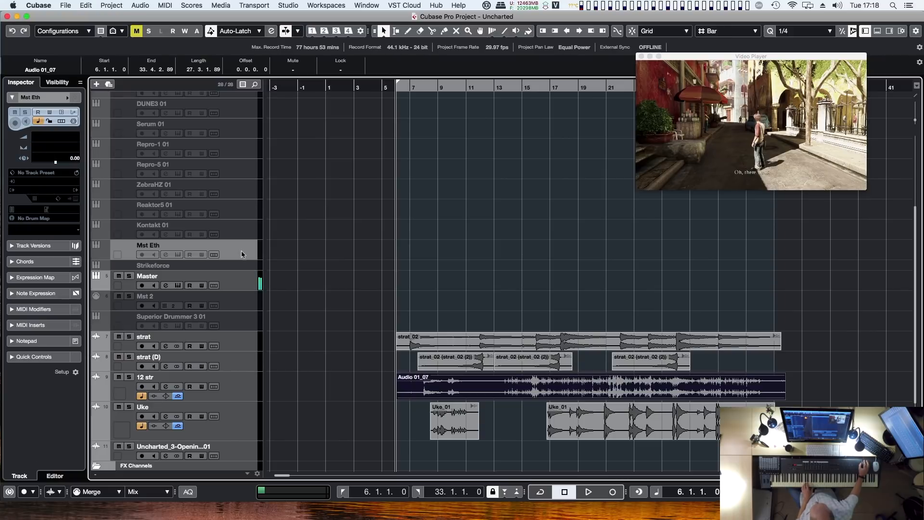
right_click(242, 250)
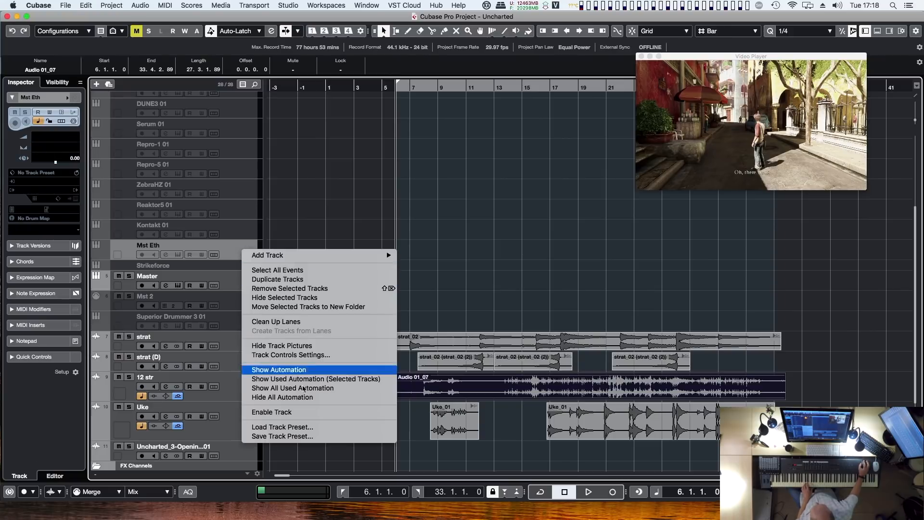
left_click(297, 417)
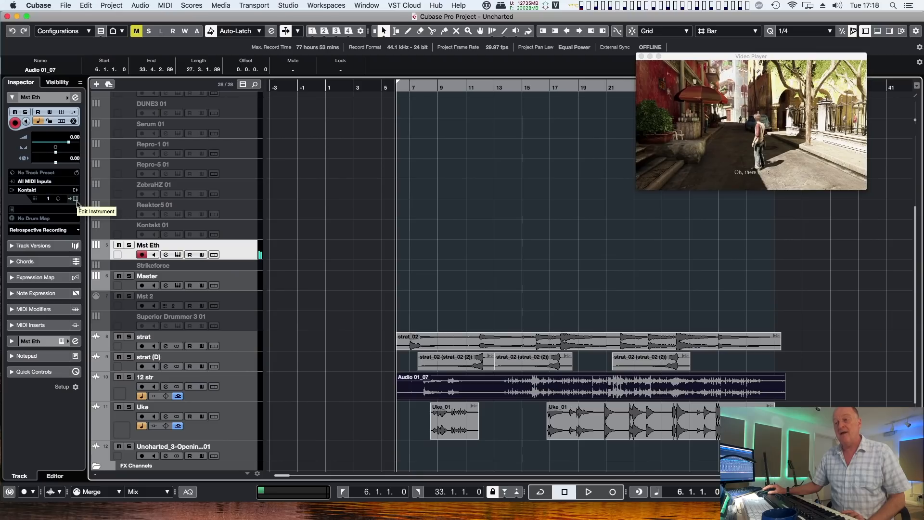
left_click(75, 199)
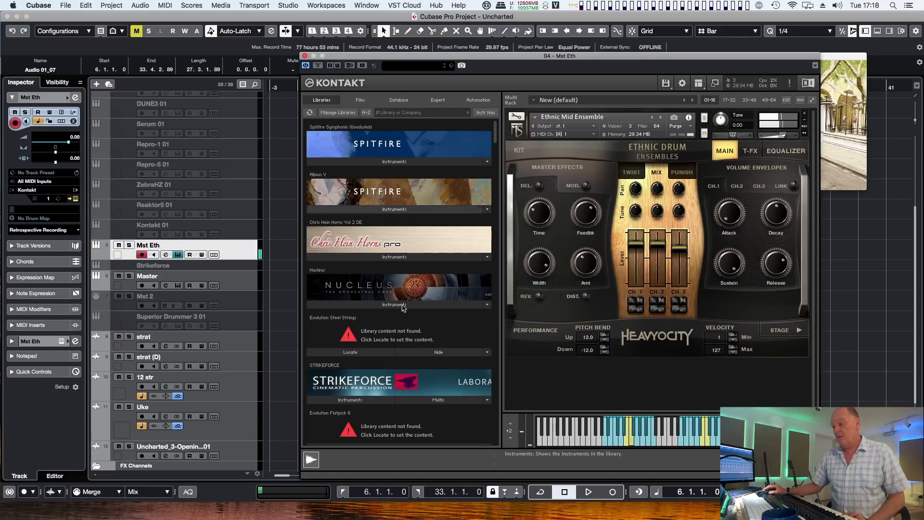
Search the Kontakt libraries for "mast" and load an instrument from Master Sessions Ethnic Drum Ensembles.
left_click(414, 113)
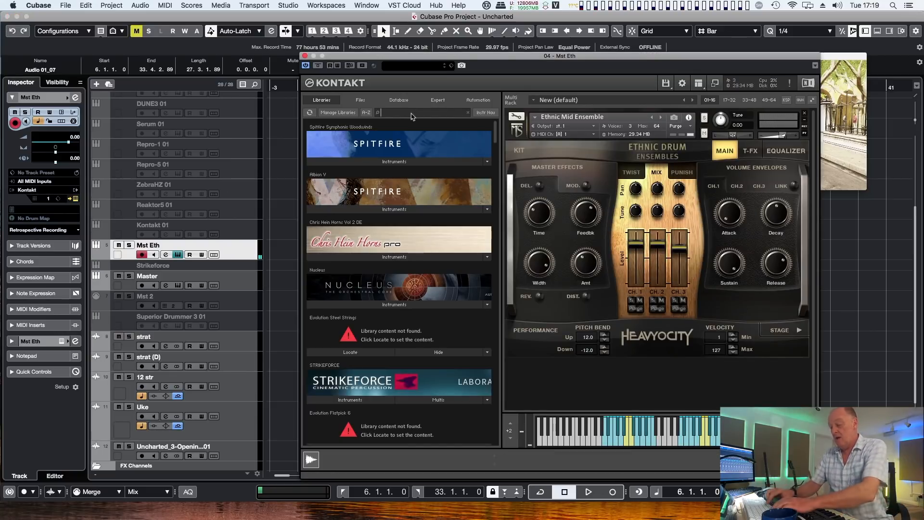
type("mast")
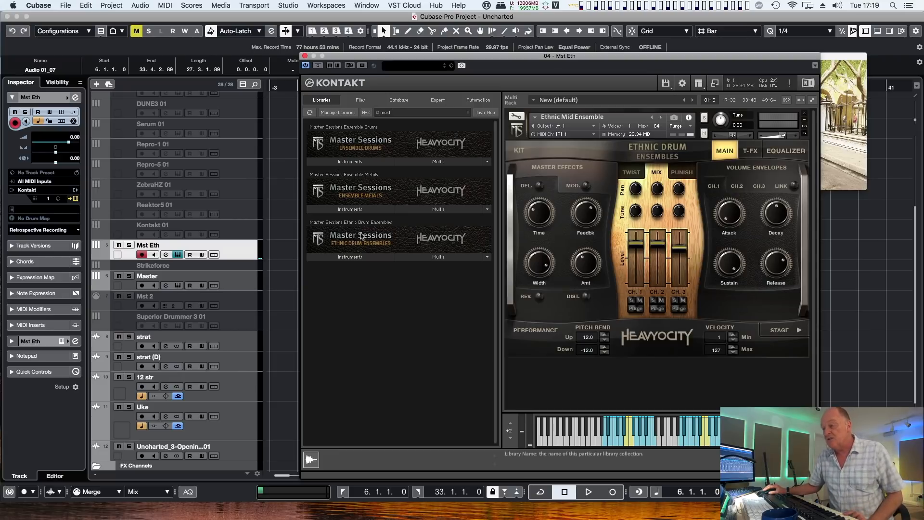
left_click(354, 261)
left_click_drag(337, 277, 545, 246)
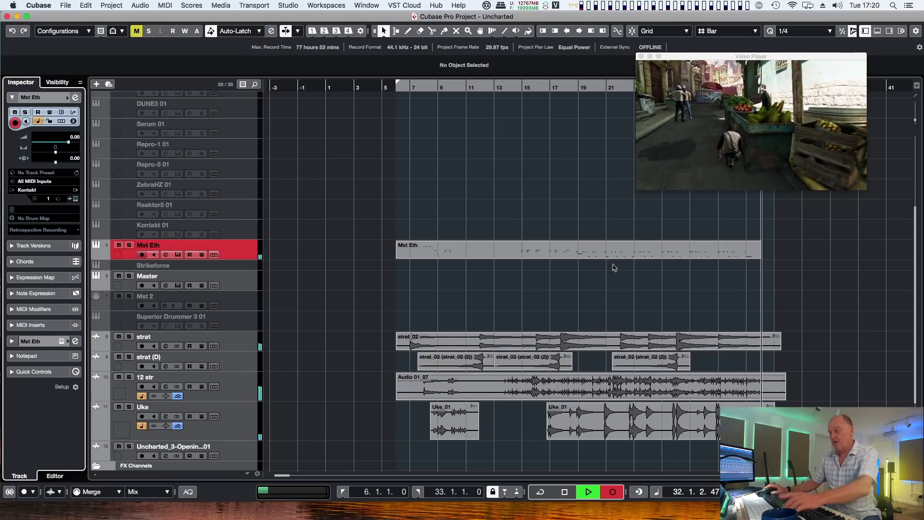
Finish recording the Mst Eth part, play it back from bar 6 and trim its start to 13.1.4.46.
key("space")
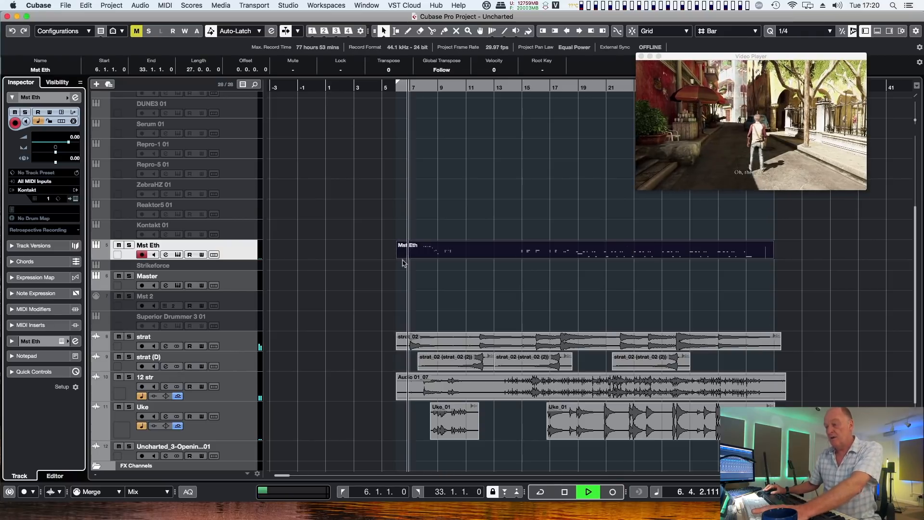
left_click_drag(398, 262, 499, 260)
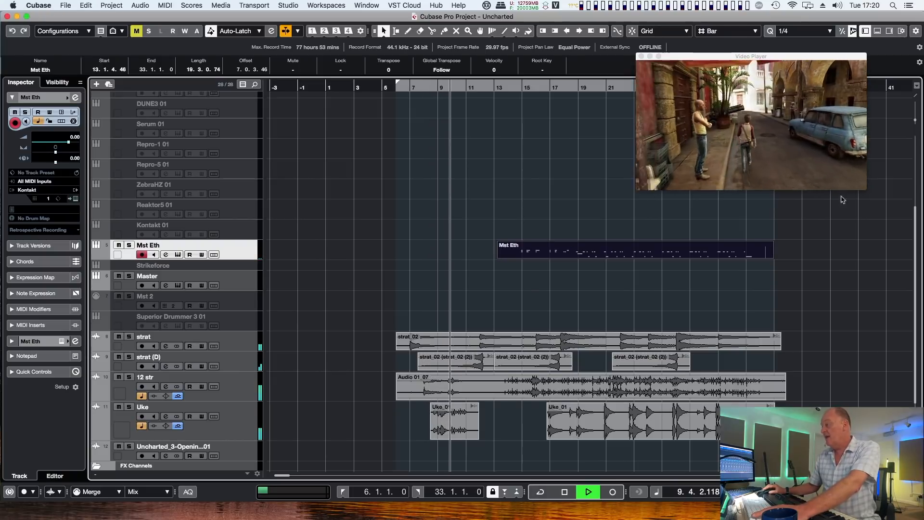
With Mst Eth temporarily soloed in the mixer, set its level to 1.77 and its REV send to -3.89.
left_click(878, 31)
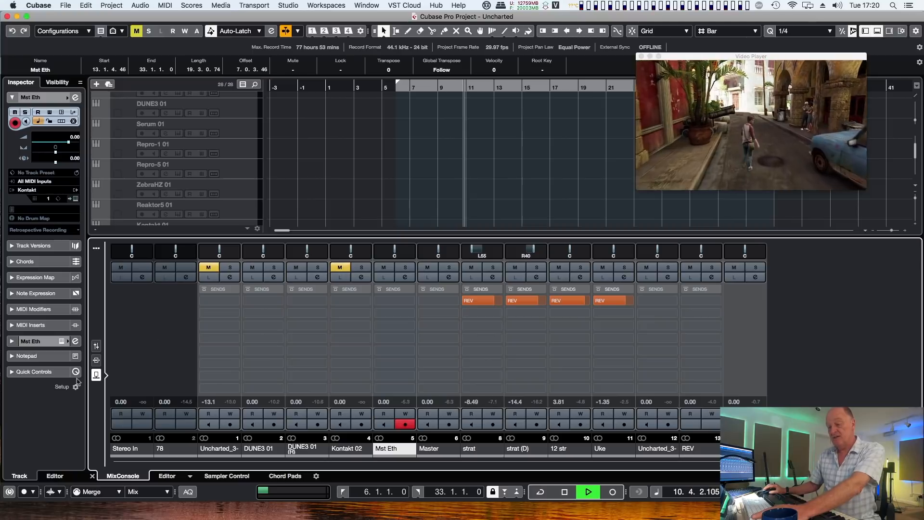
left_click_drag(550, 87, 545, 95)
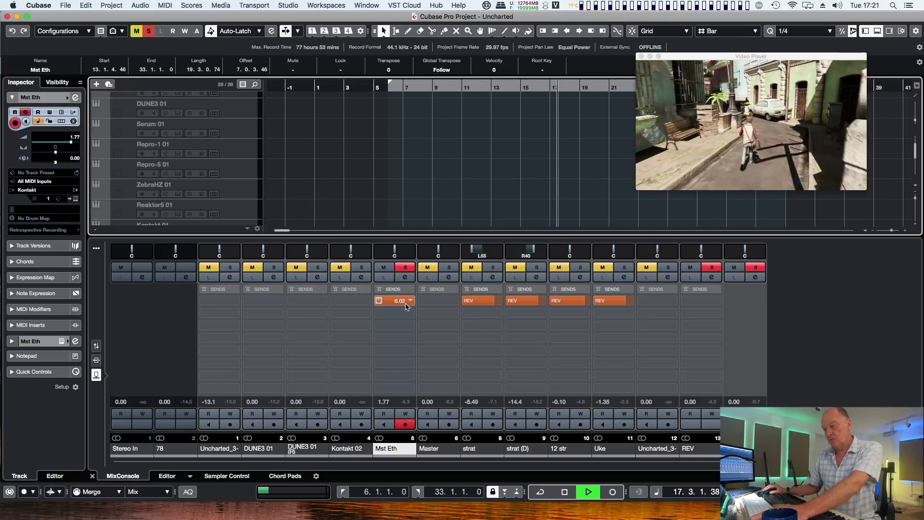
left_click(389, 305)
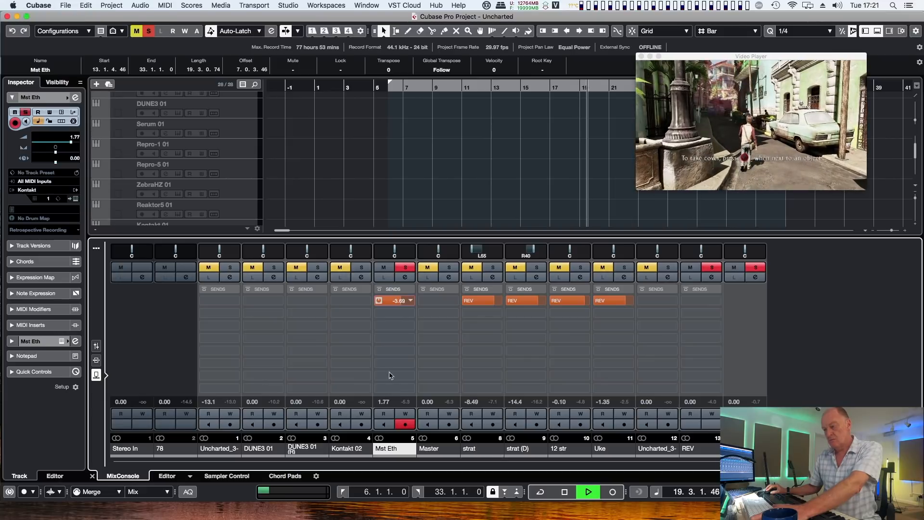
left_click(407, 270)
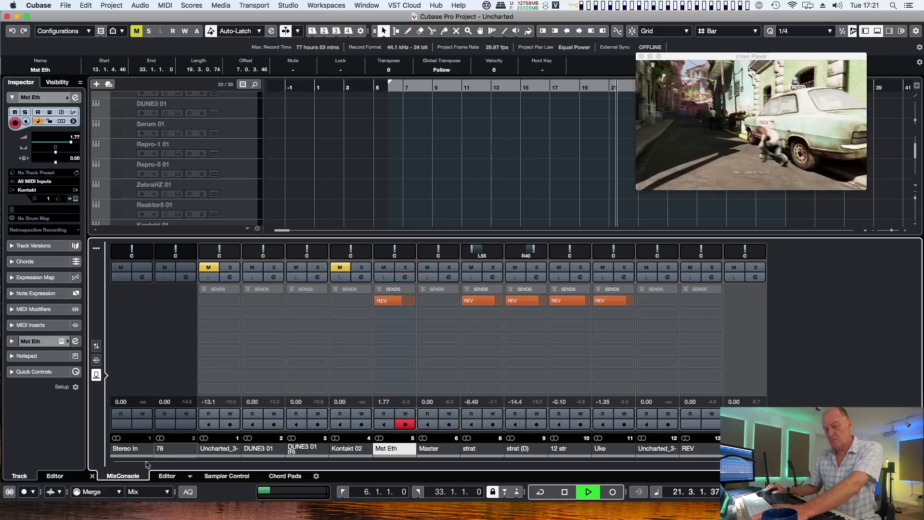
left_click(92, 476)
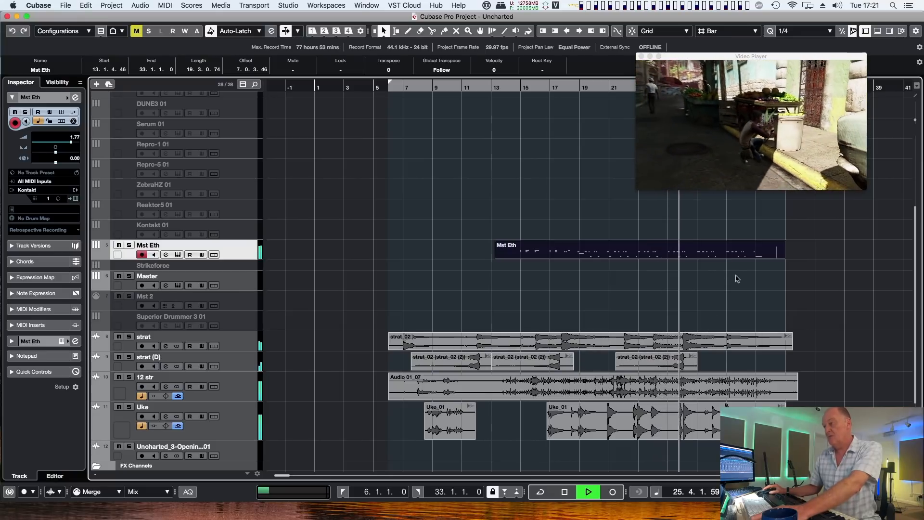
Stop playback and adjust the fade-out at the end of the strat_02 clip on the strat track.
key("space")
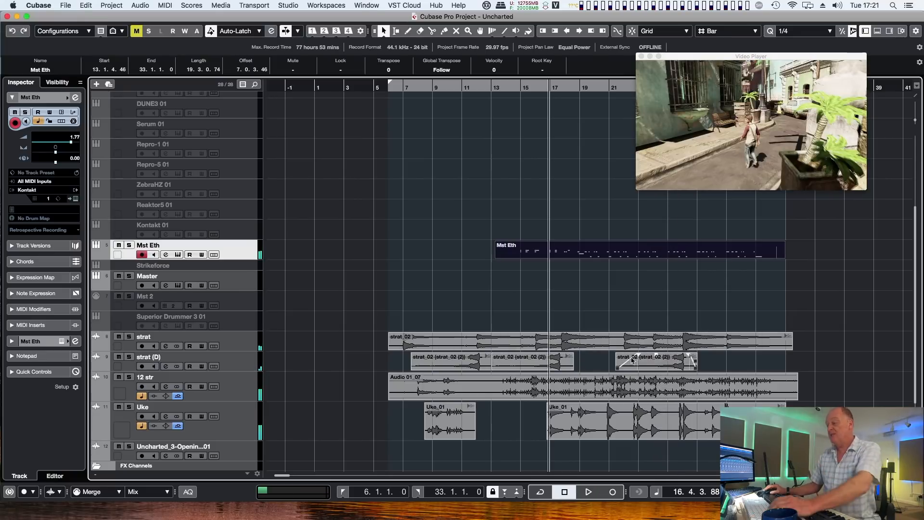
left_click(633, 345)
left_click_drag(791, 348, 793, 353)
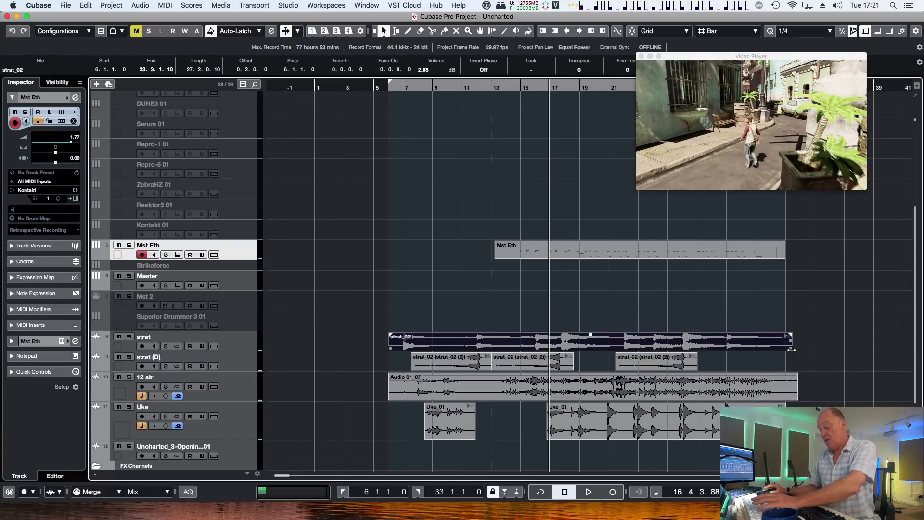
left_click_drag(786, 346, 785, 347)
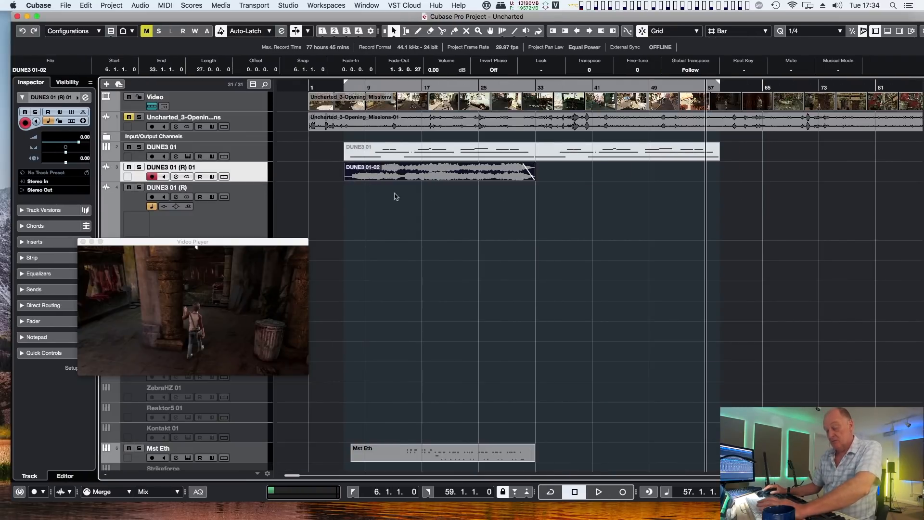
Split the DUNE3 01-02 clip on the DUNE3 01 (R) 01 track at bar 7 and delete the piece before it.
key("g")
key("h")
key("h")
key("h")
key("h")
scroll(505, 213, "right", 5)
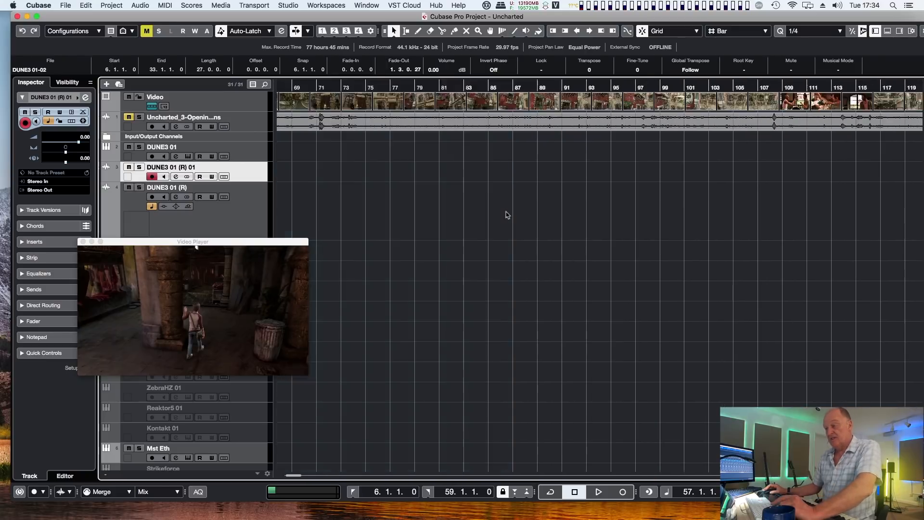
scroll(507, 215, "left", 10)
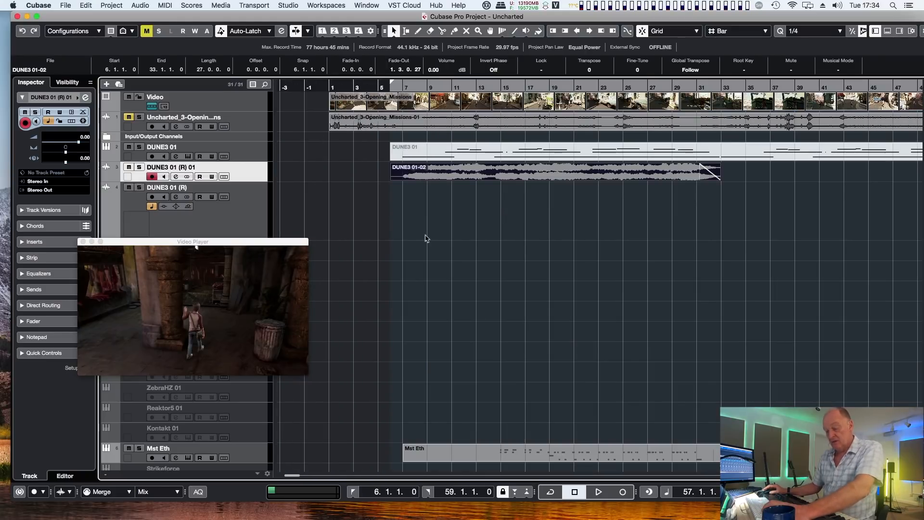
key("3")
left_click(406, 179)
key("1")
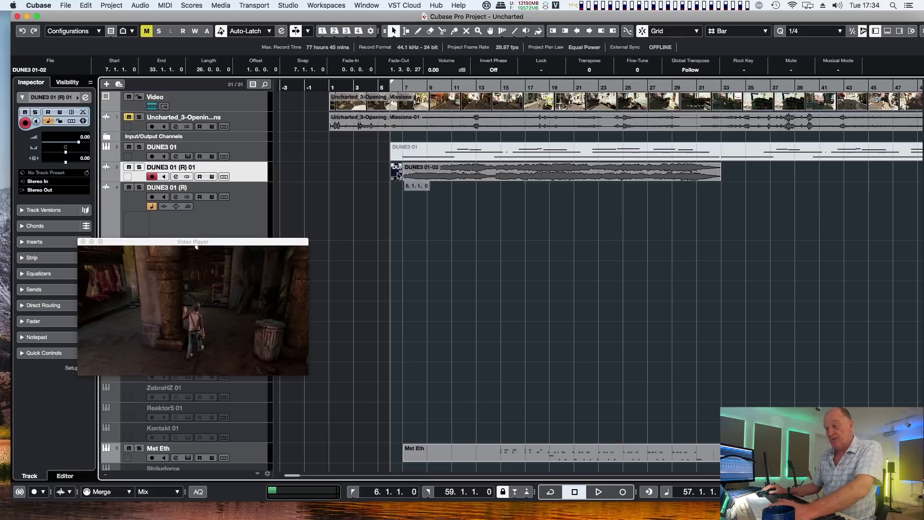
key("Delete")
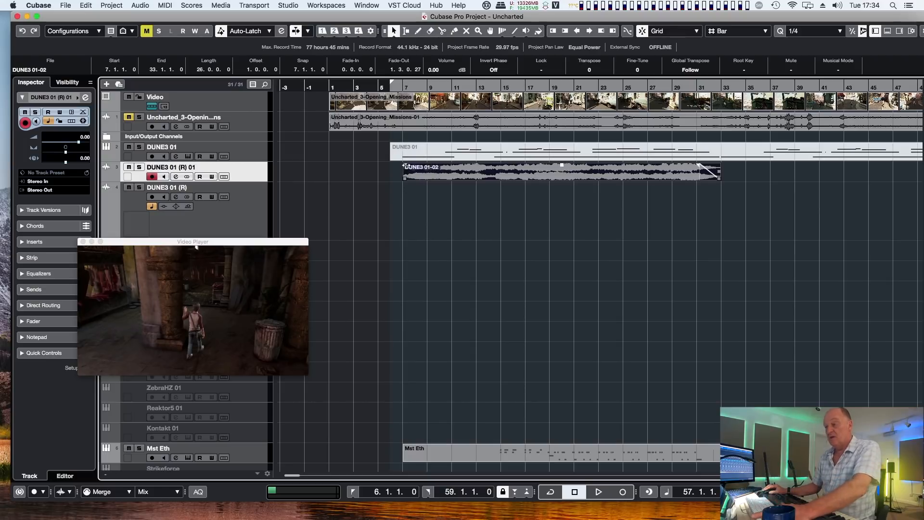
Give the DUNE3 01-02 clip a fade-in of 0.1.1.2 and play the opening from bar 6.
left_click(399, 87)
key("space")
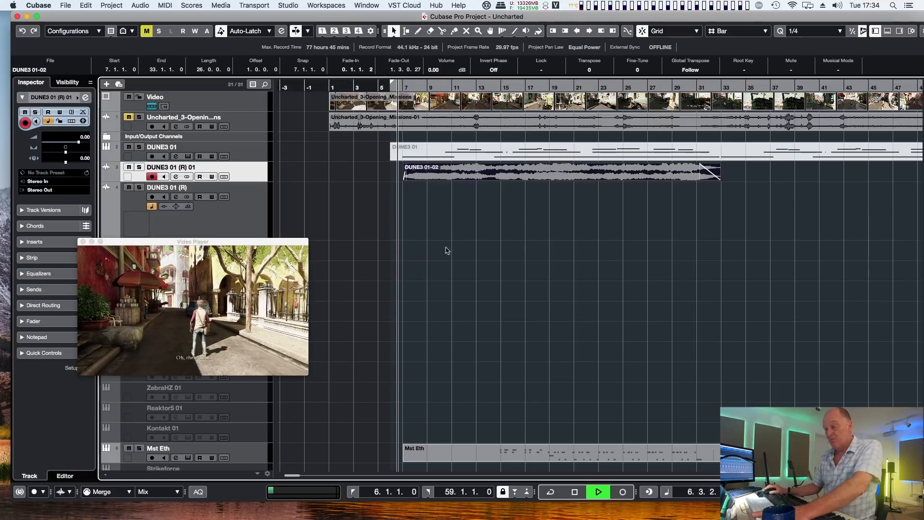
scroll(455, 254, "down", 5)
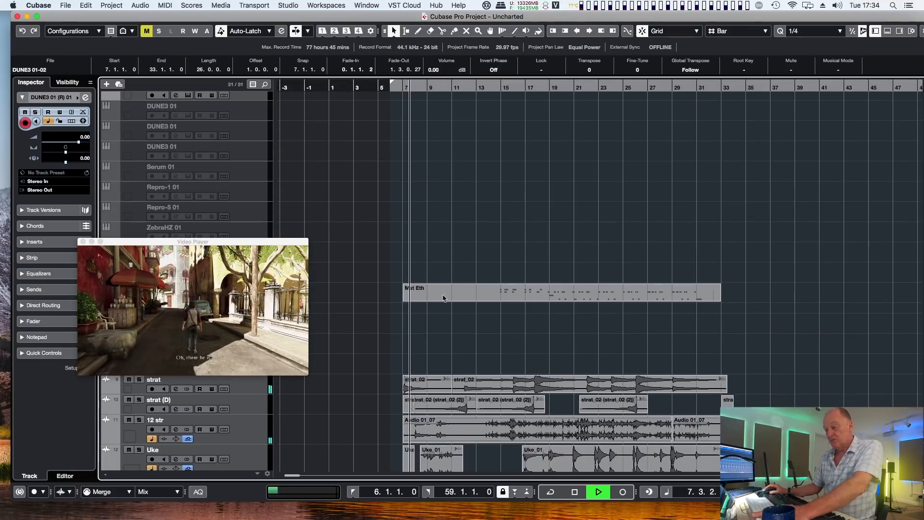
key("space")
Move the Video Player clear of the Mst Eth track and record a short opening part on that track from bar 6.
left_click_drag(203, 242, 242, 114)
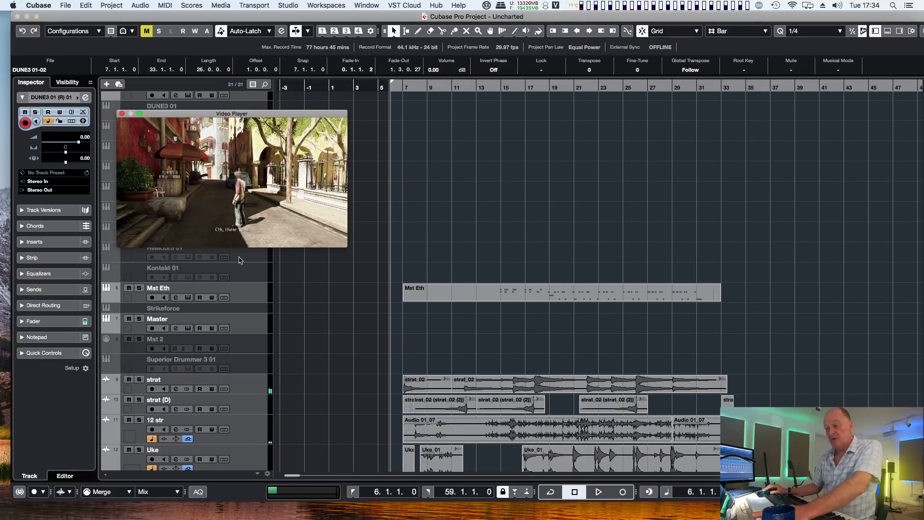
left_click(257, 295)
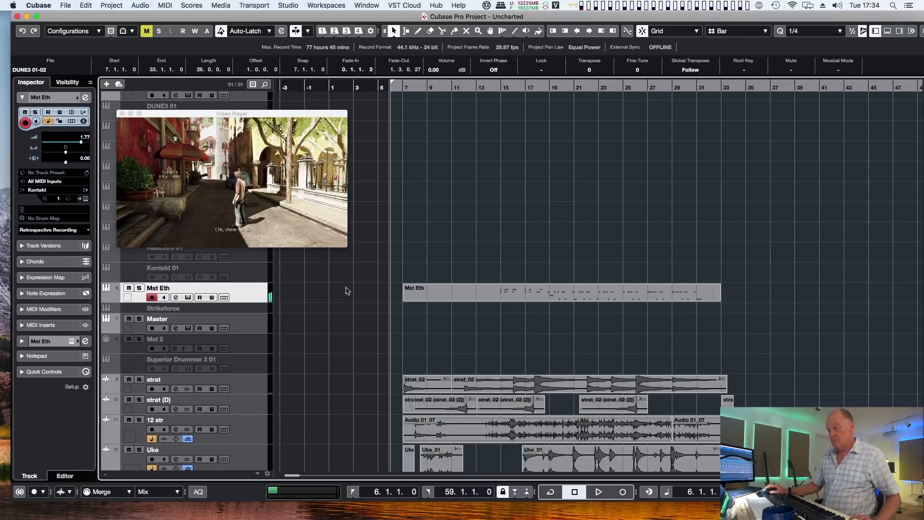
key("KP_Multiply")
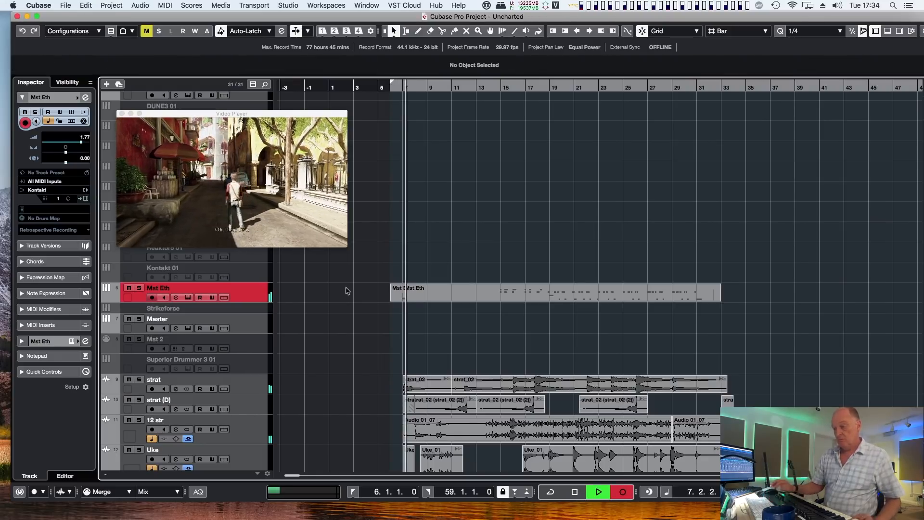
key("space")
Glue the new Mst Eth part at bar 6 to the existing part that starts at bar 7.
left_click_drag(391, 294, 419, 295)
key("4")
left_click(416, 294)
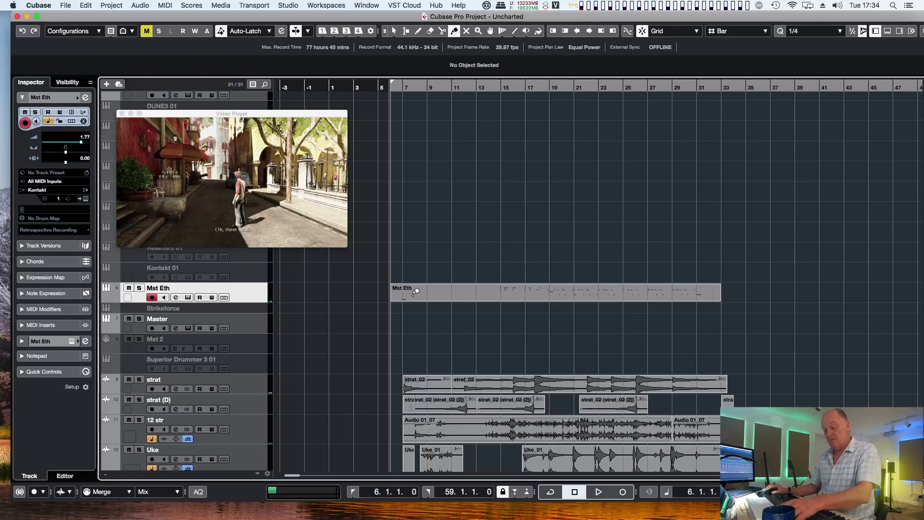
Open the joined Mst Eth part in the note editor, play it from bar 6, and close the editor.
double_click(410, 297)
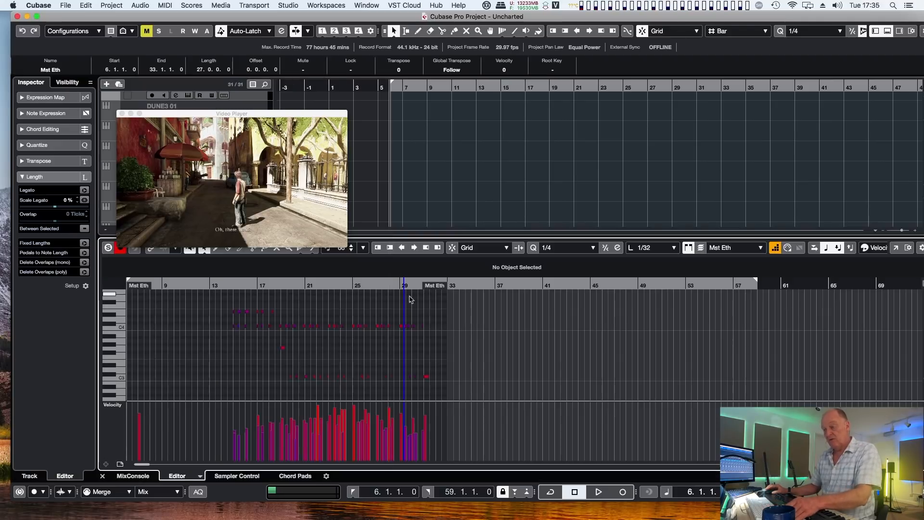
key("space")
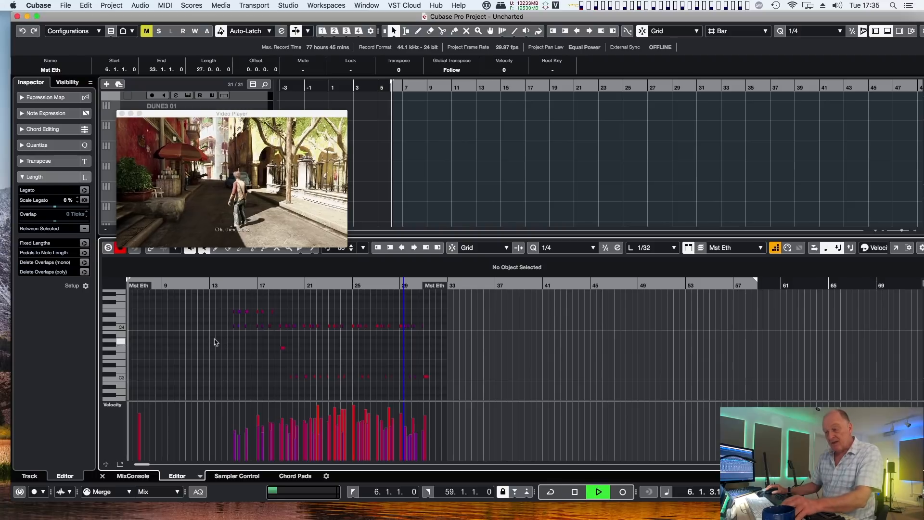
left_click(102, 476)
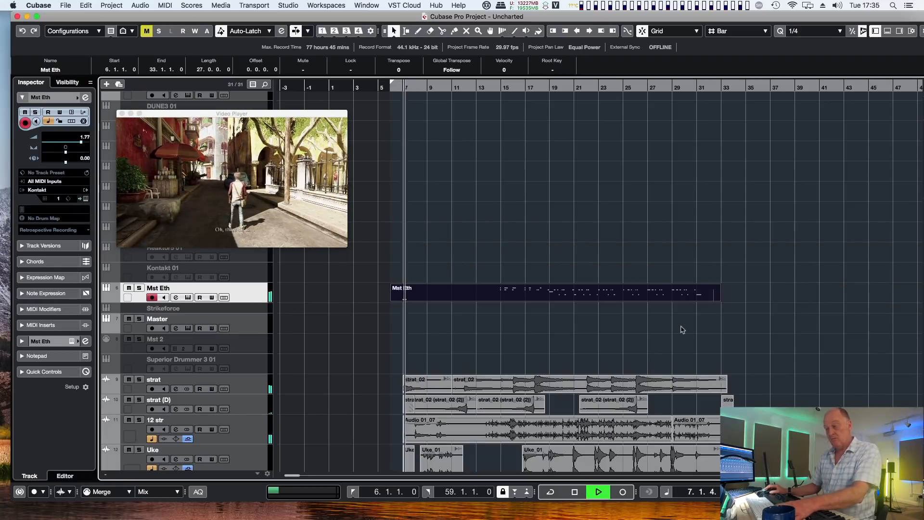
Trim the end of the second strat_02 clip to bar 33 and play the ending from bar 31 to check it.
scroll(726, 352, "down", 3)
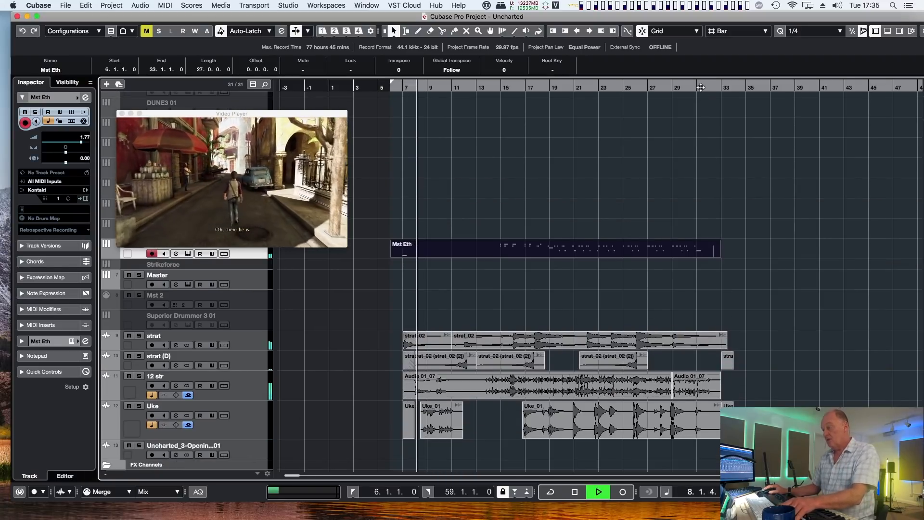
left_click(699, 87)
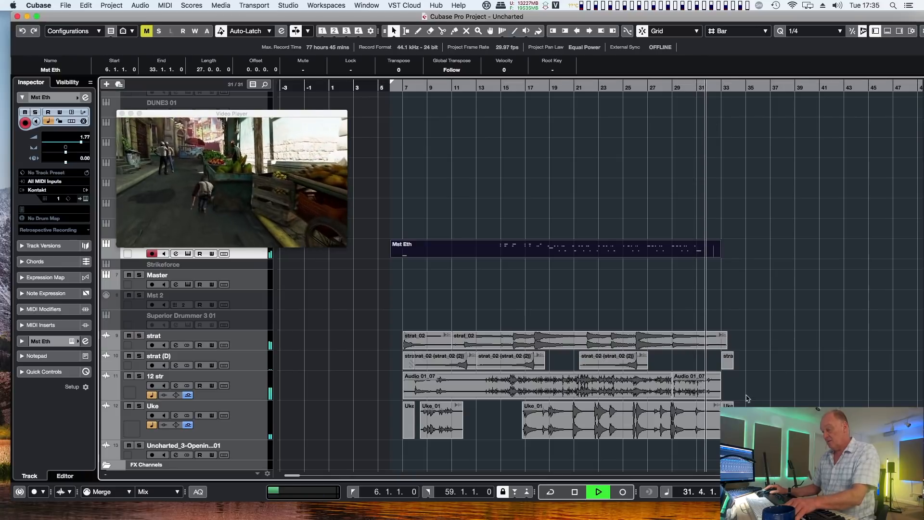
left_click(725, 346)
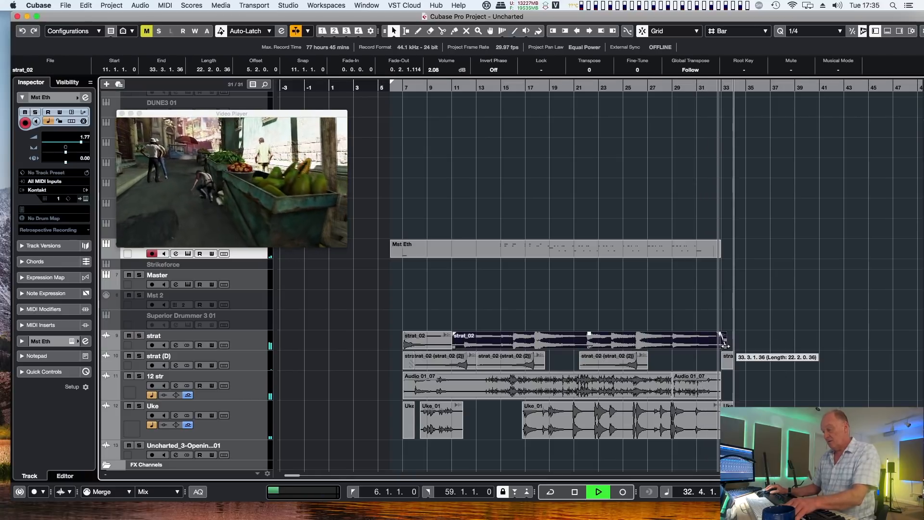
key("space")
key("space")
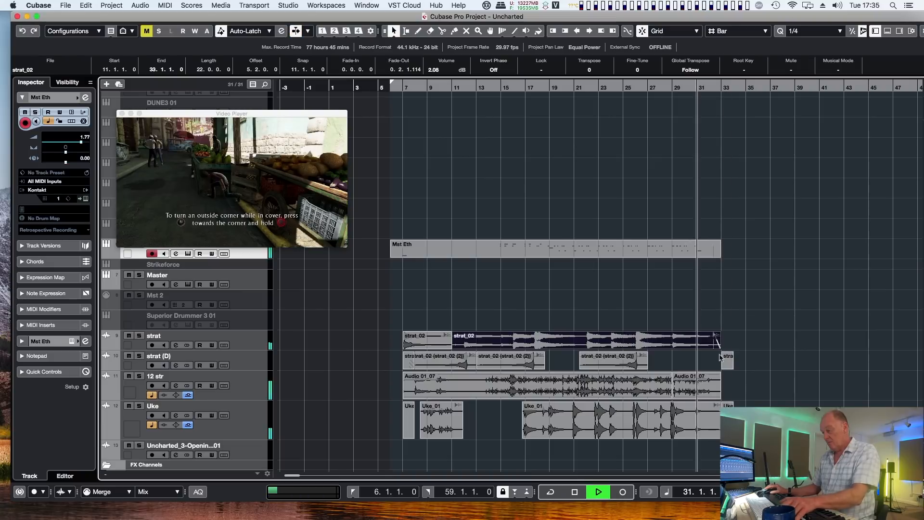
left_click(725, 346)
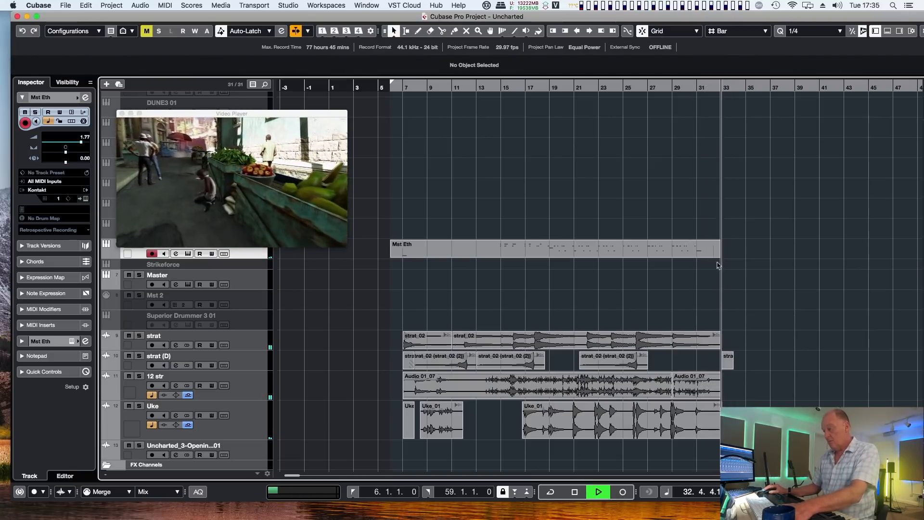
scroll(718, 266, "up", 5)
key("space")
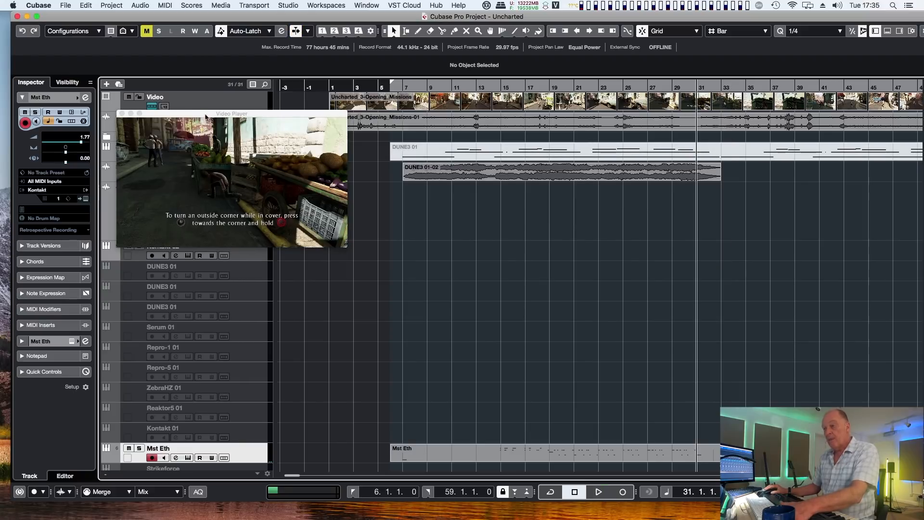
Solo the DUNE3 01 (R) 01 track with the mixer shown and play its fade-out around bar 33.
left_click_drag(178, 116, 195, 209)
left_click(248, 173)
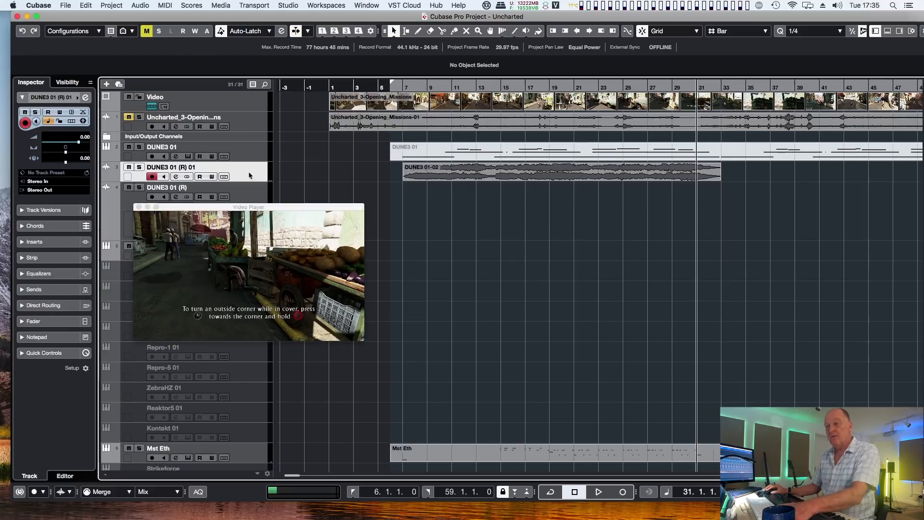
key("alt+F3")
left_click(140, 168)
key("space")
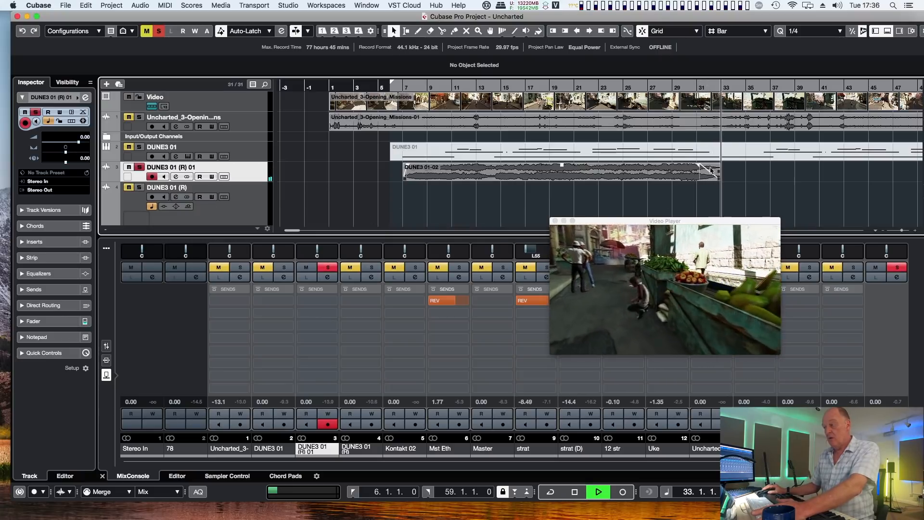
key("space")
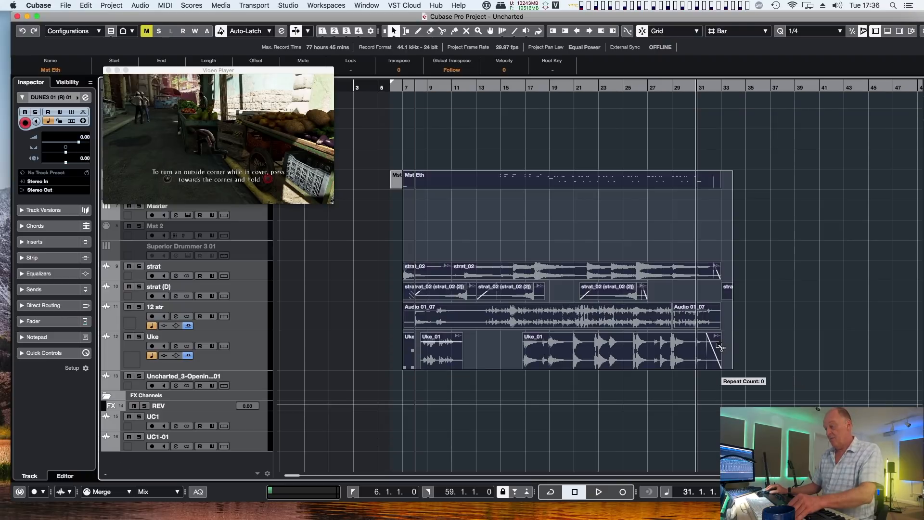
Duplicate the selected Mst Eth, strat, 12 str and Uke parts and nudge the copies on a Beat grid to start at bar 33.
left_click(714, 348)
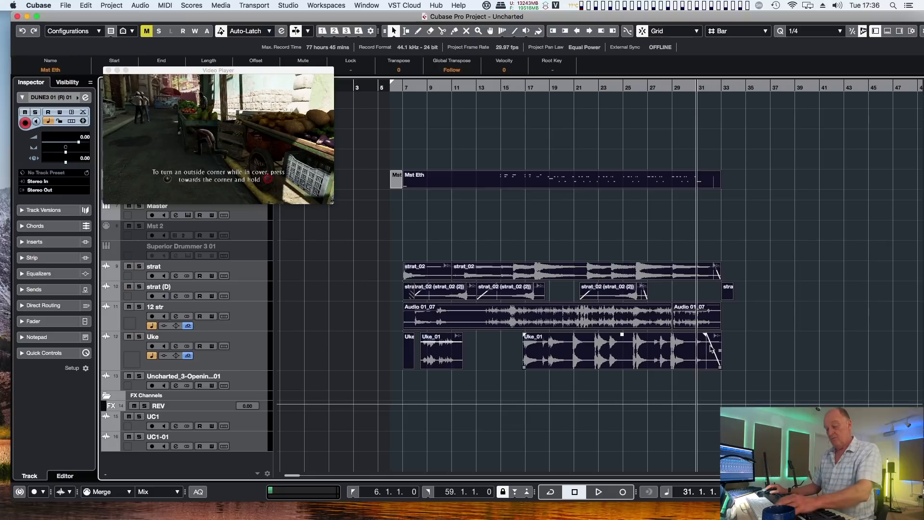
key("super+d")
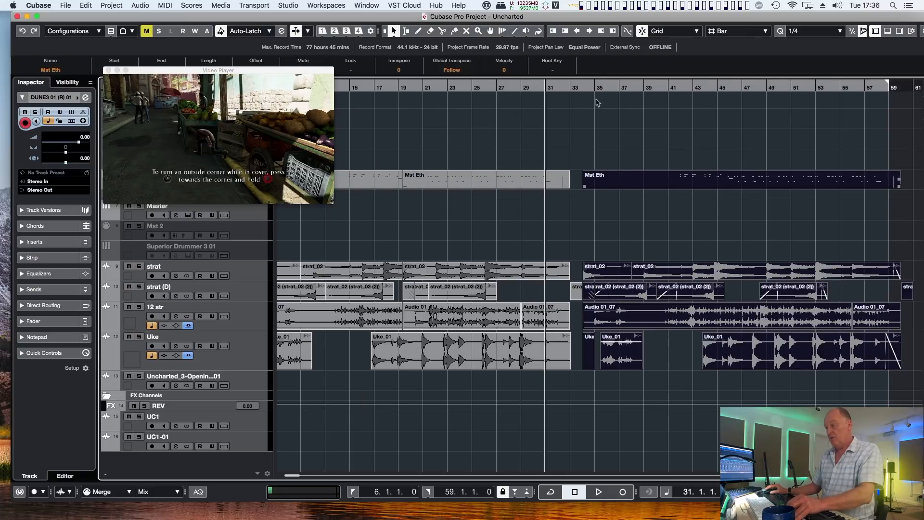
left_click(722, 32)
left_click(724, 43)
left_click(578, 32)
left_click(578, 31)
left_click(578, 32)
Duplicate the DUNE3 01-02 pad clip directly behind itself from bar 33.
scroll(590, 153, "up", 6)
left_click(539, 174)
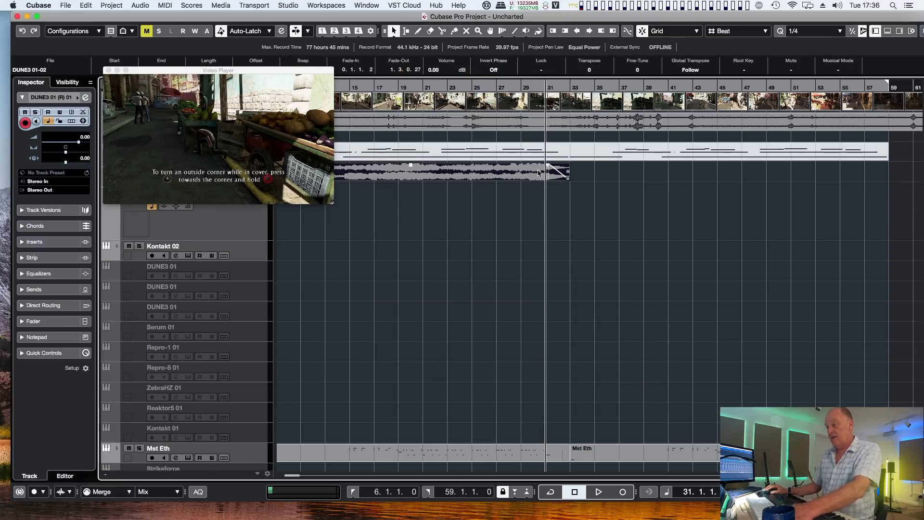
key("super+d")
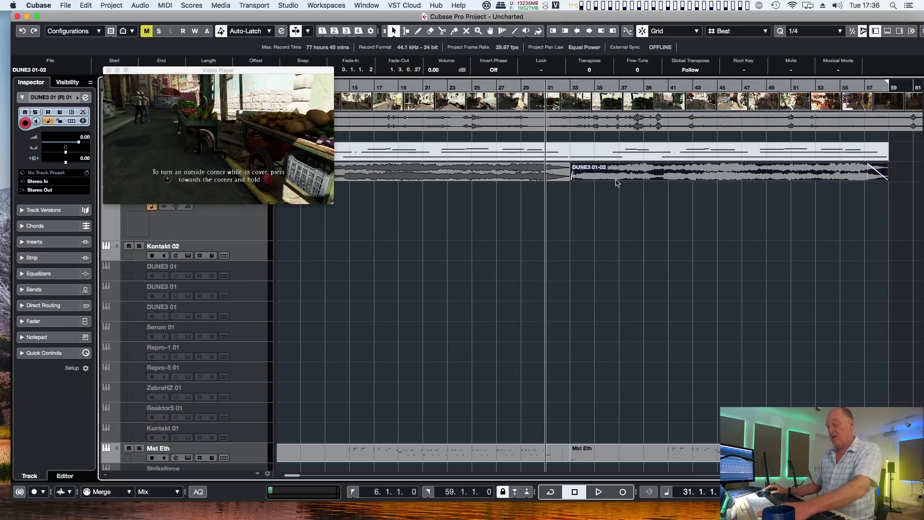
Select both DUNE3 01-02 clips and set the locators to bar 7 and 63.3.1.
left_click(523, 178, "shift")
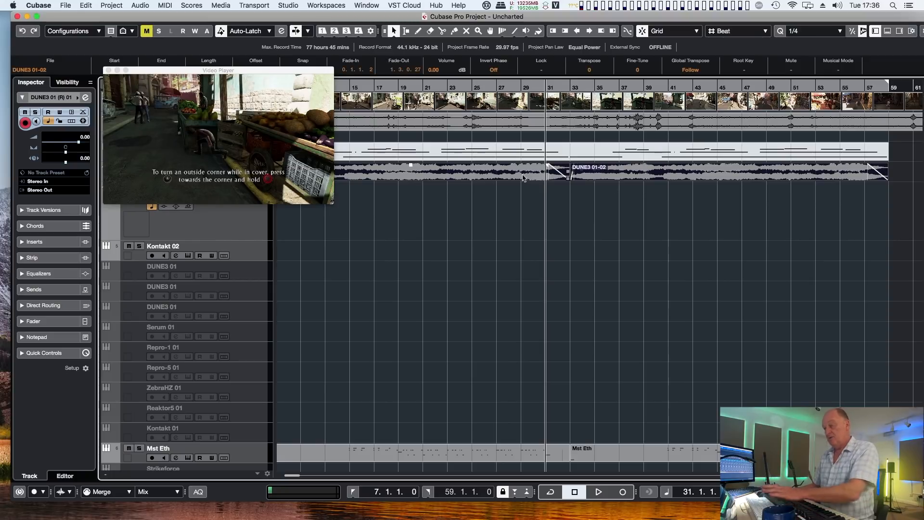
scroll(526, 181, "right", 6)
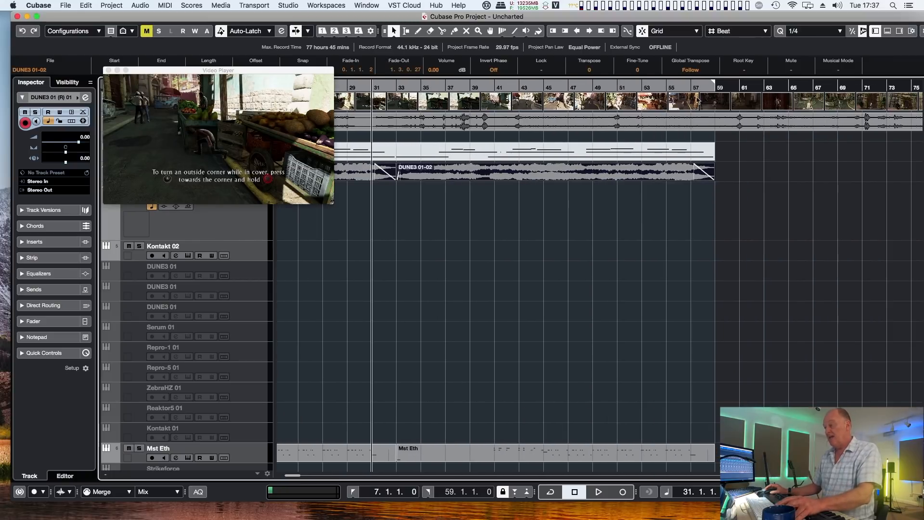
left_click_drag(715, 82, 772, 90)
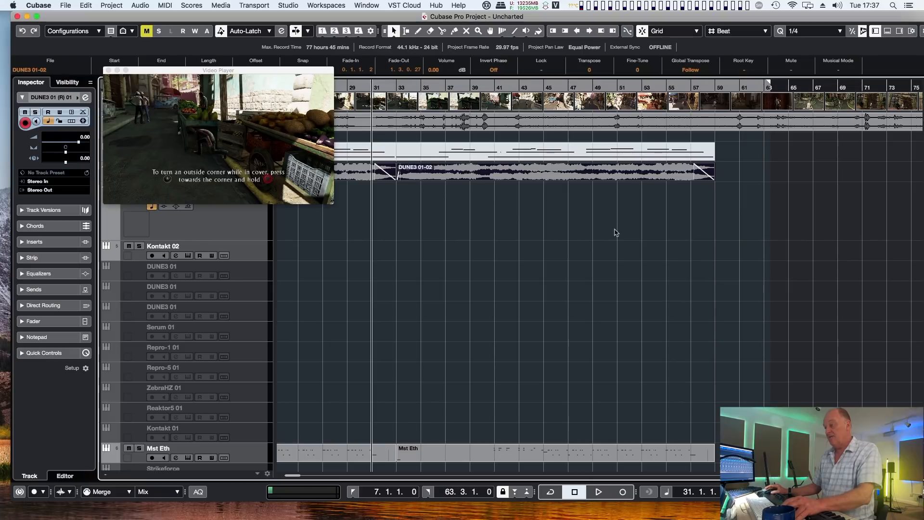
Export an audio mixdown of the Stereo Out between the locators with the file name UC3.
scroll(617, 233, "left", 11)
scroll(616, 235, "down", 5)
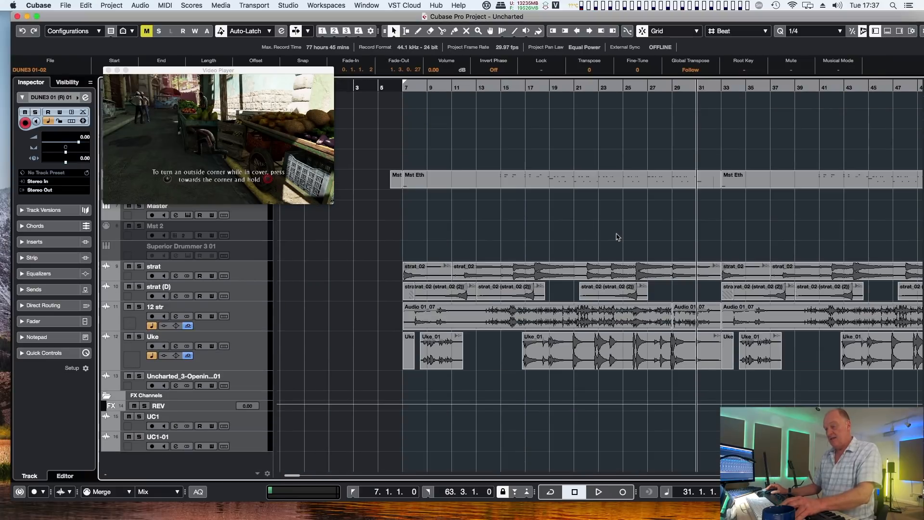
left_click(66, 6)
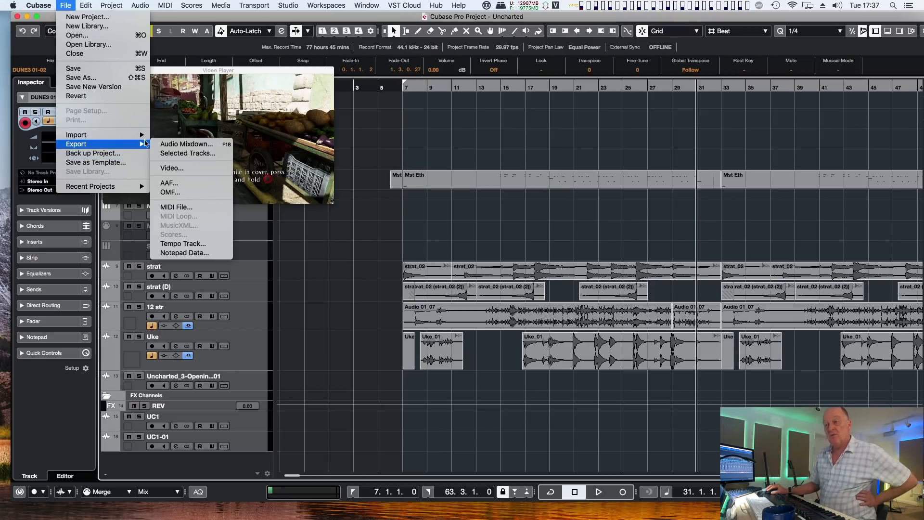
left_click(165, 144)
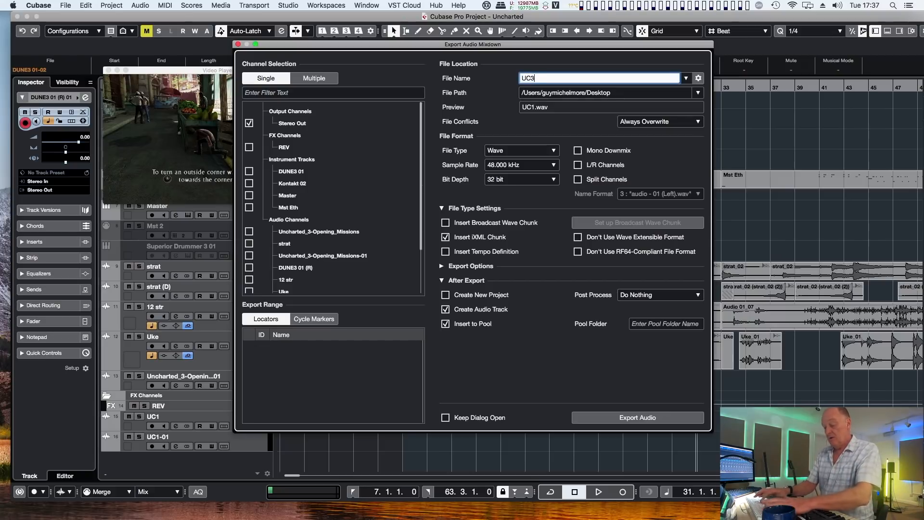
key("Return")
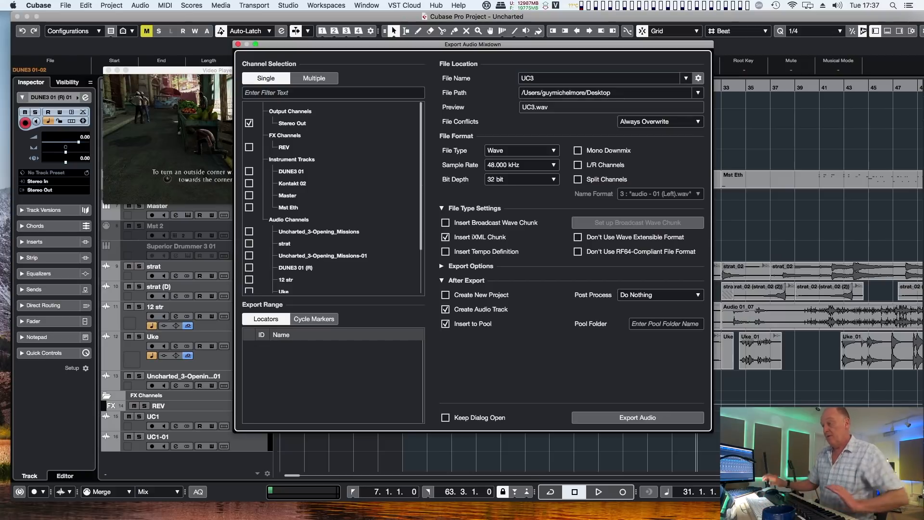
left_click(627, 419)
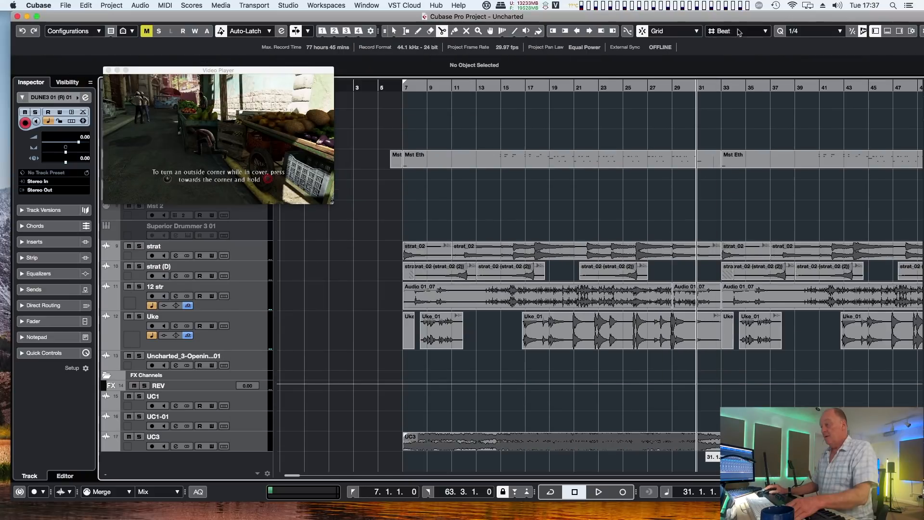
With the grid set to Bar and the UC3 track soloed, split the UC3 clip at bar 33 and delete the section before it.
left_click(740, 31)
left_click(740, 23)
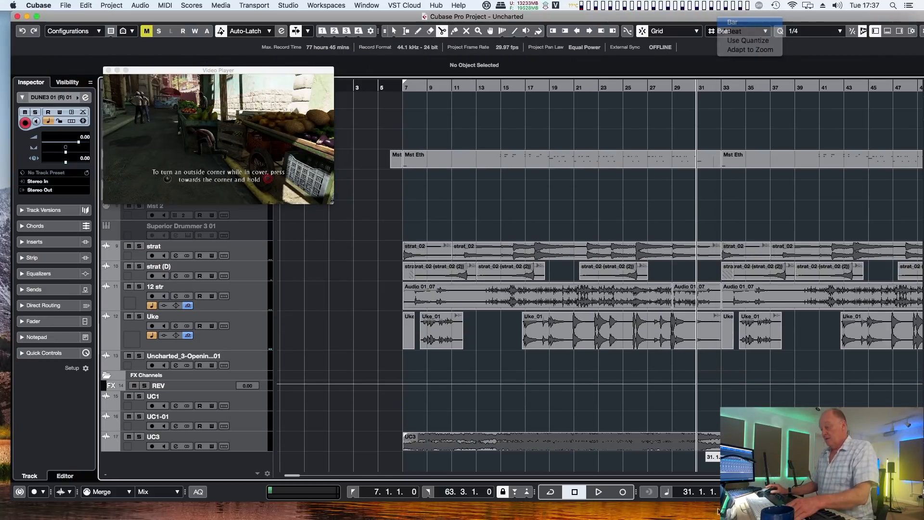
key("1")
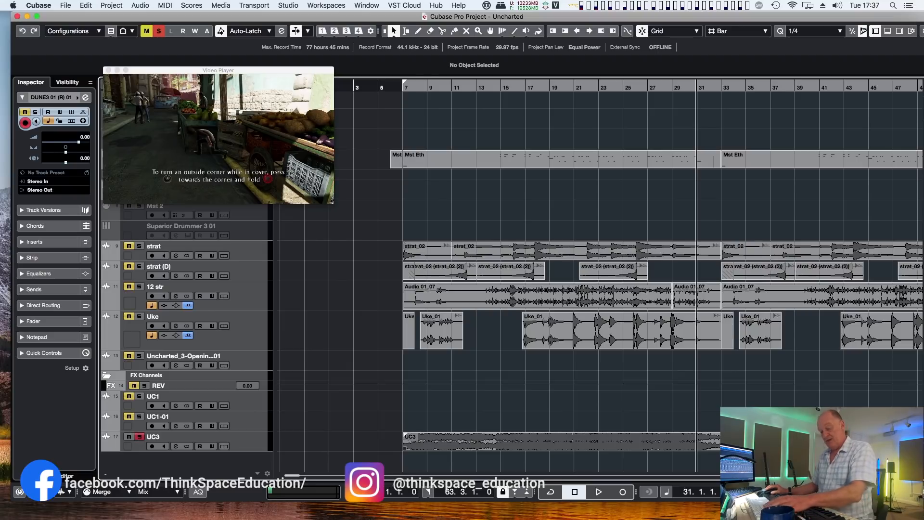
key("3")
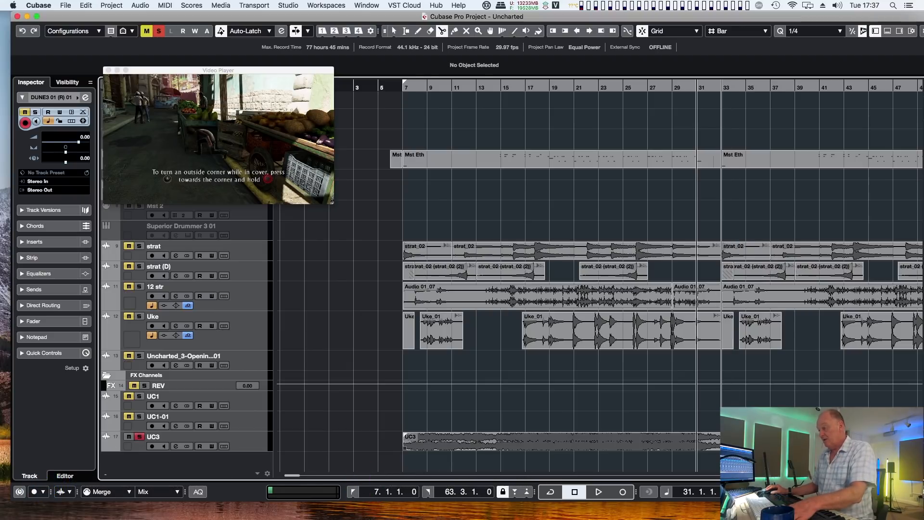
key("1")
left_click(674, 447)
key("Delete")
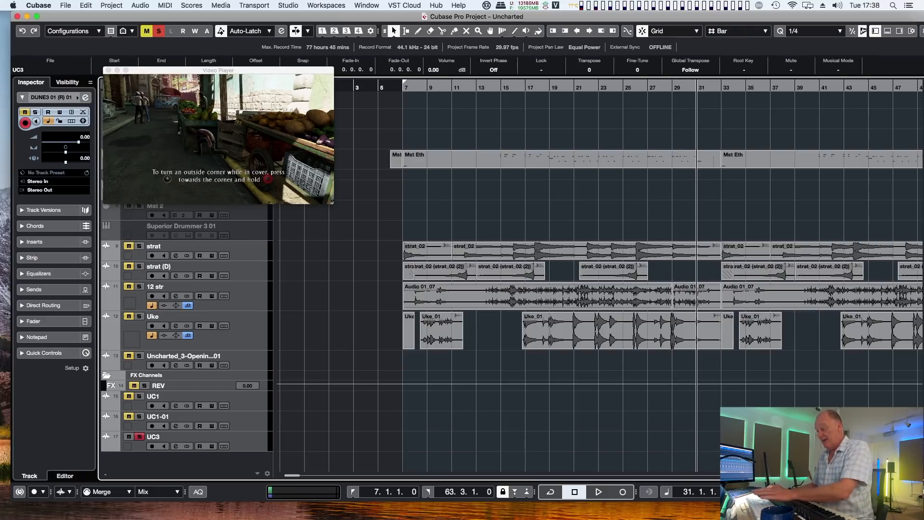
Move the remaining UC3 clip to bar 7, cut at bar 33, and duplicate the bar 7 to 33 section from bar 33.
left_click_drag(820, 441, 502, 440)
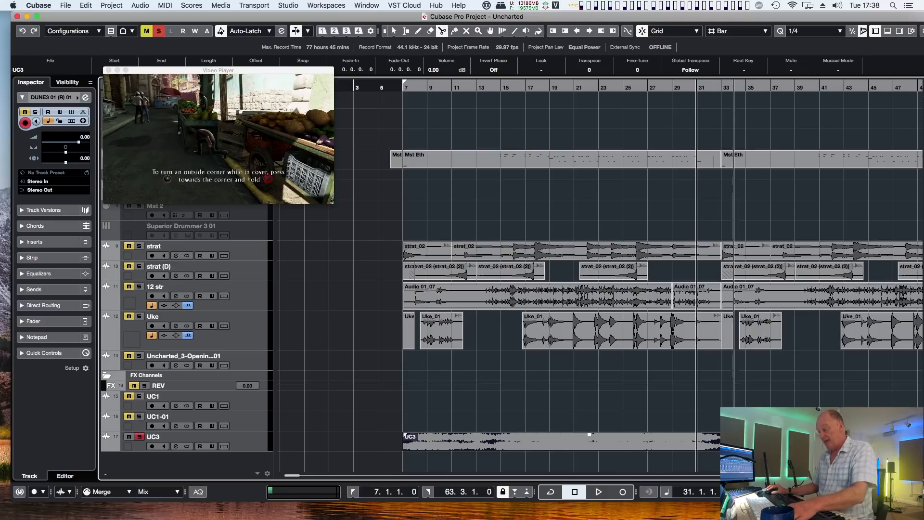
left_click(722, 440)
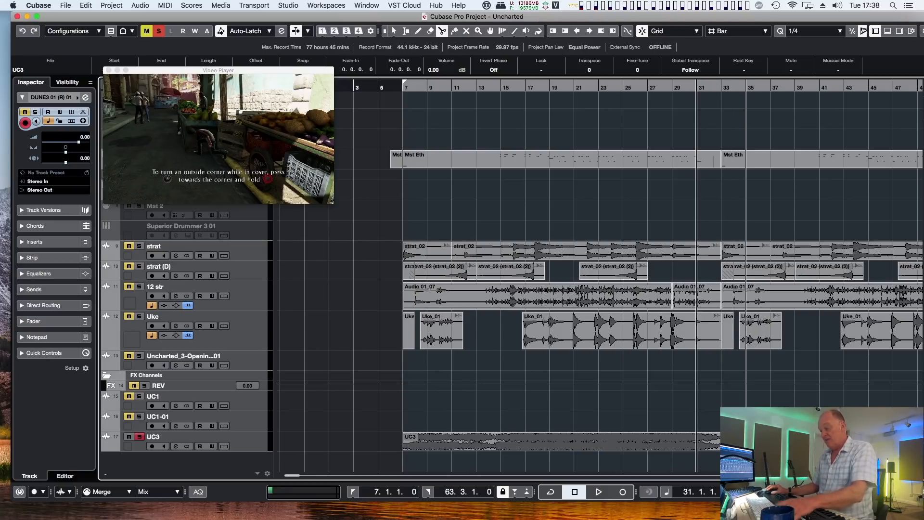
key("1")
left_click(625, 439)
key("Right")
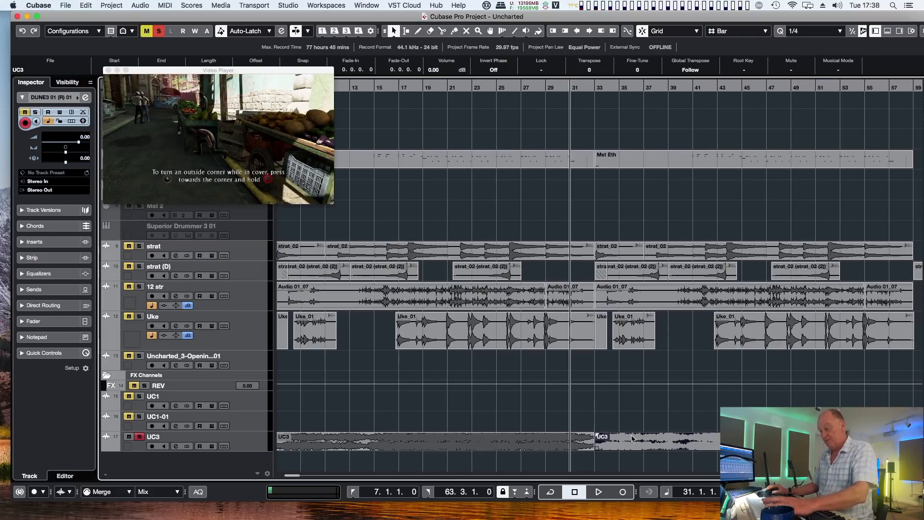
Play across the join of the two UC3 clips at bar 33, and play the loop from bar 7 against the video.
key("space")
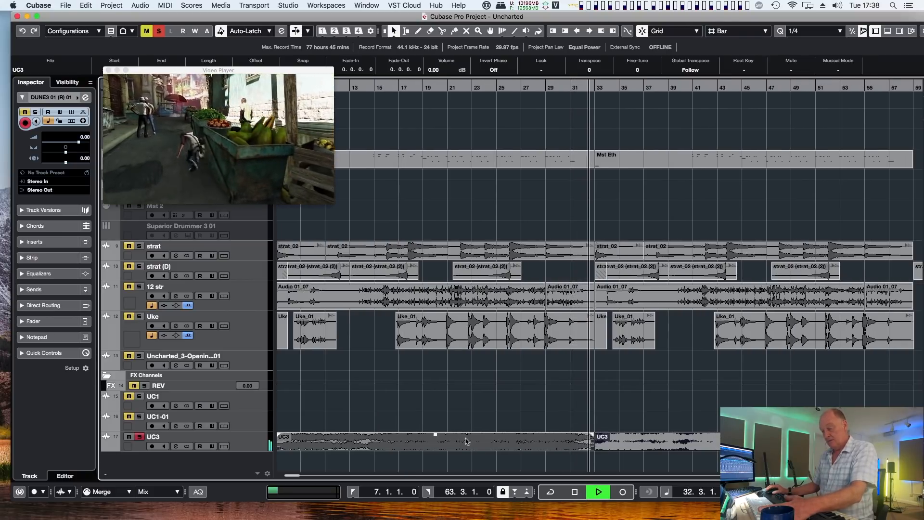
key("space")
key("space")
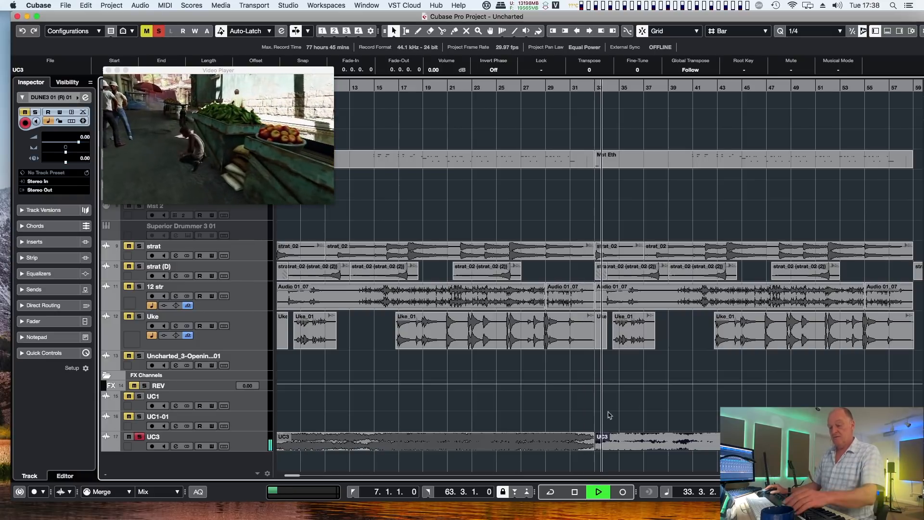
scroll(648, 426, "left", 5)
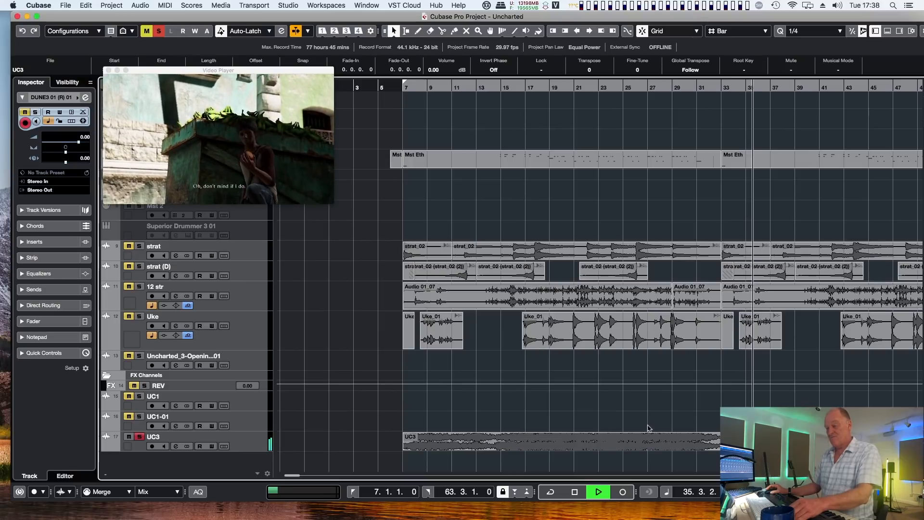
key("KP_1")
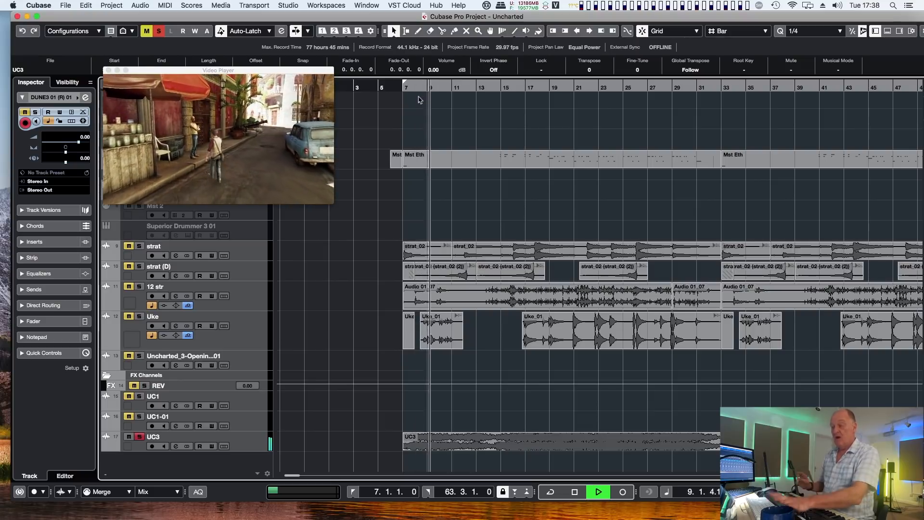
key("space")
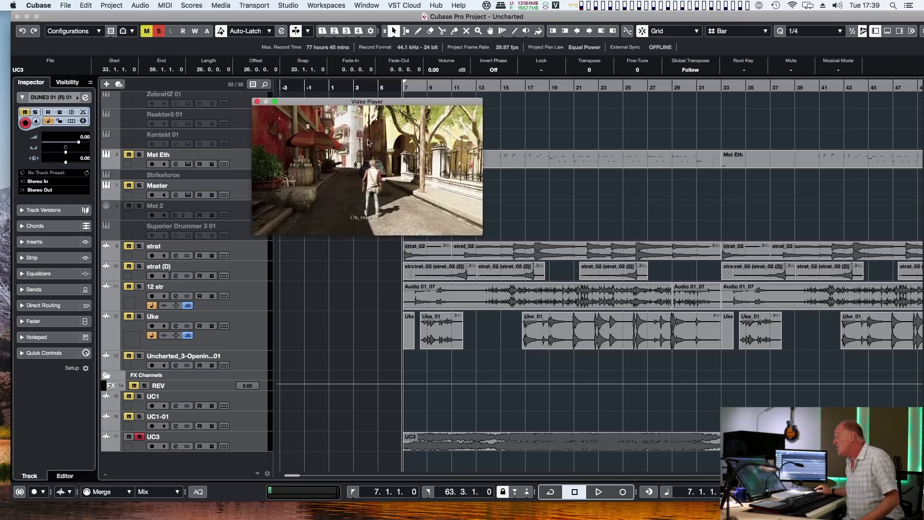
Solo the Uncharted_3 gameplay audio alongside UC3 and enlarge the Video Player window over the opened mixer.
left_click_drag(368, 142, 401, 277)
scroll(358, 153, "up", 10)
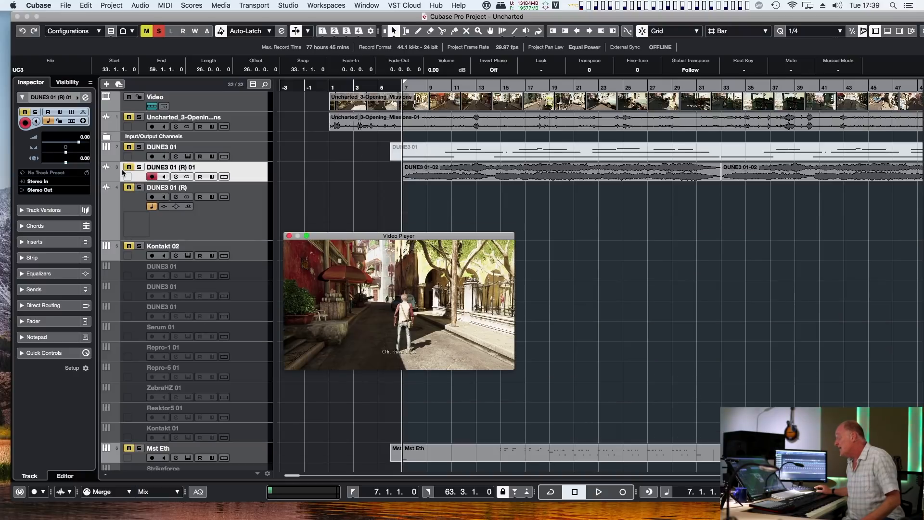
left_click(139, 169)
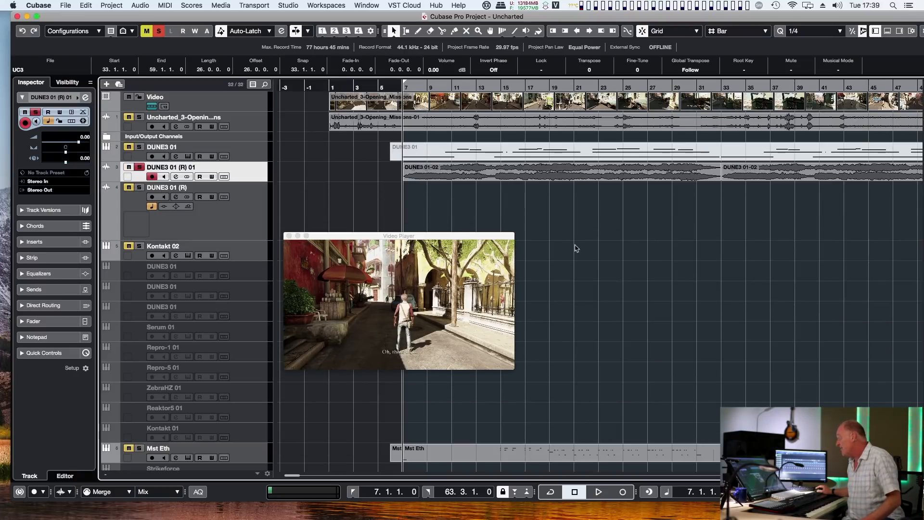
scroll(577, 248, "down", 5)
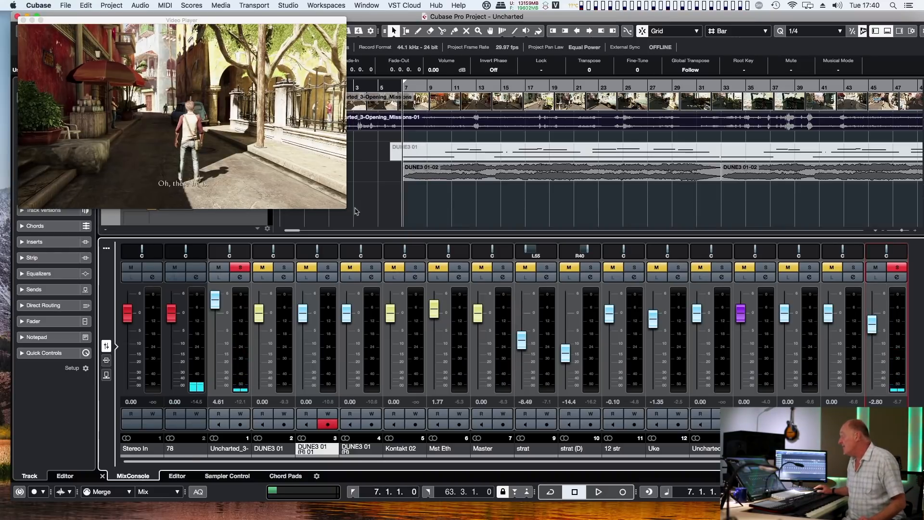
left_click_drag(343, 204, 706, 409)
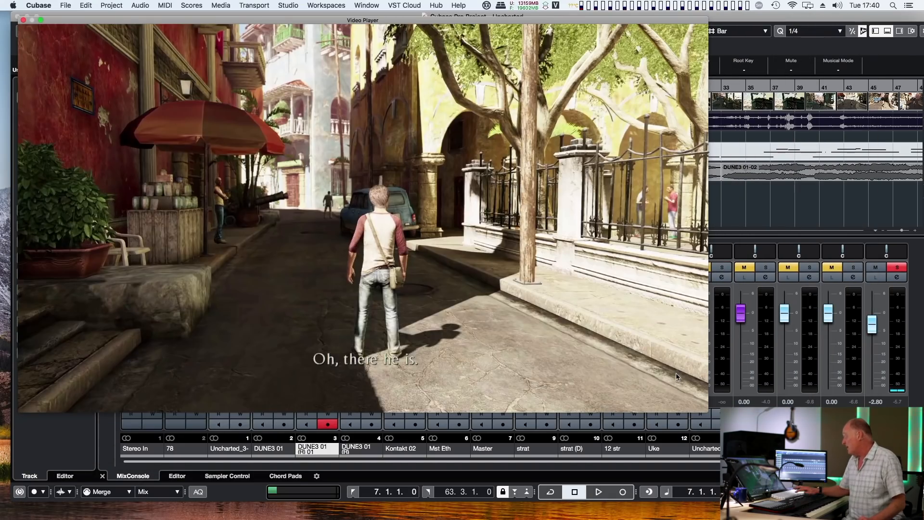
Play from bar 7 and balance the UC3 level against the gameplay audio, riding its fader to about -3.56 dB.
key("space")
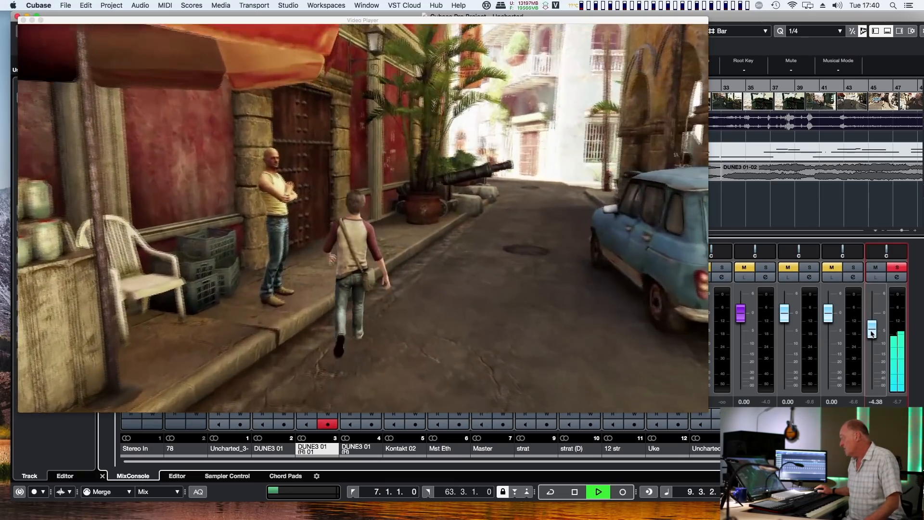
left_click_drag(873, 329, 878, 328)
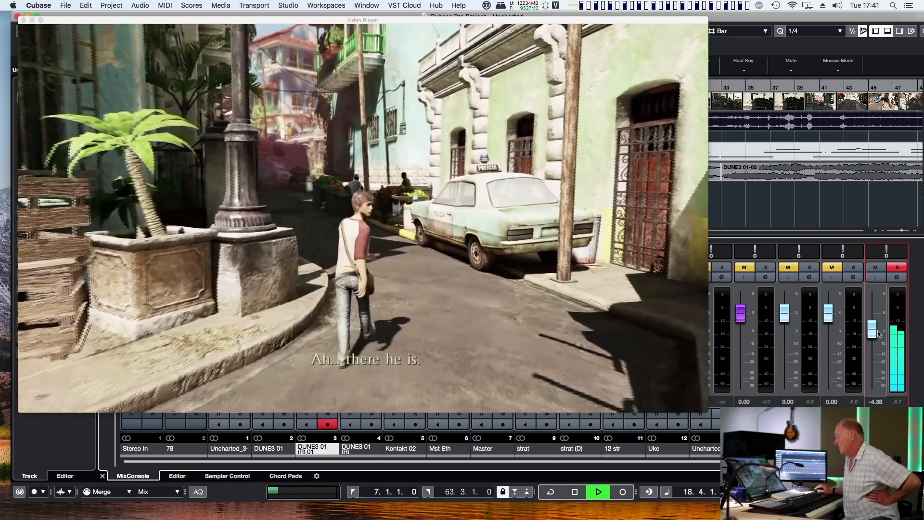
left_click_drag(879, 334, 879, 332)
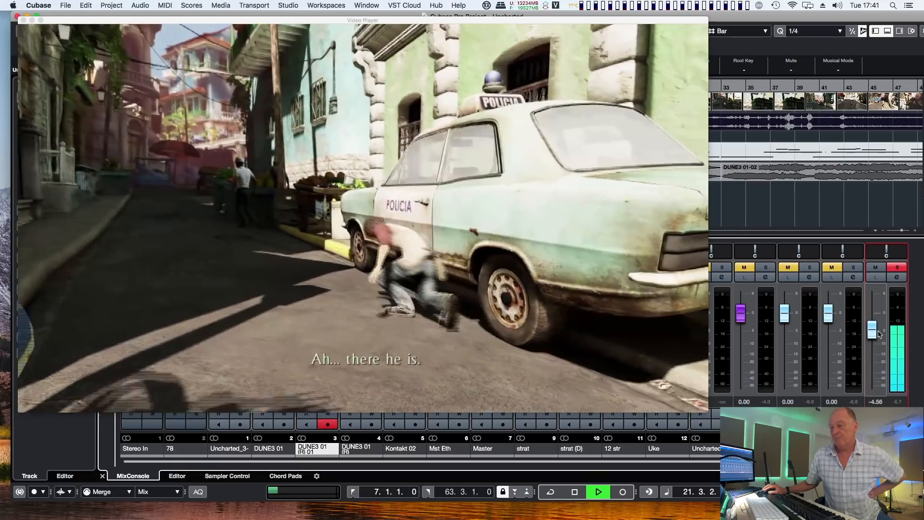
left_click_drag(879, 332, 878, 333)
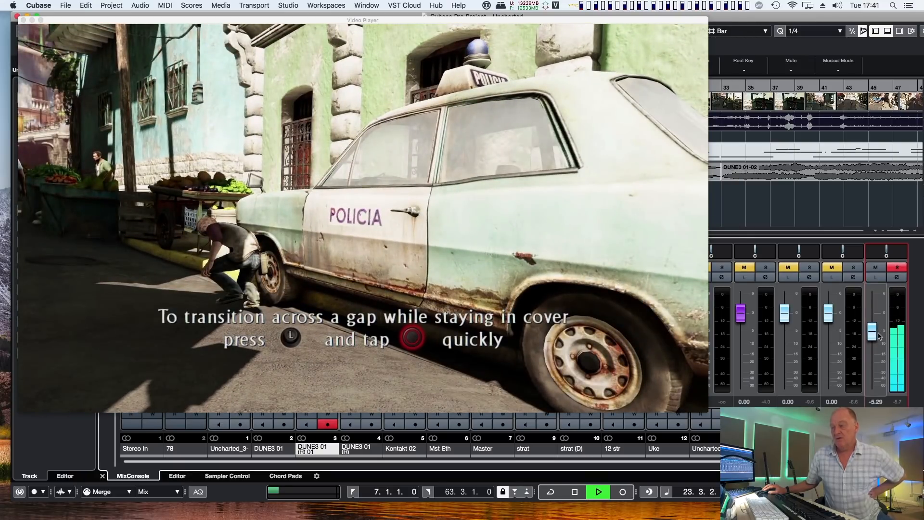
left_click_drag(878, 336, 877, 337)
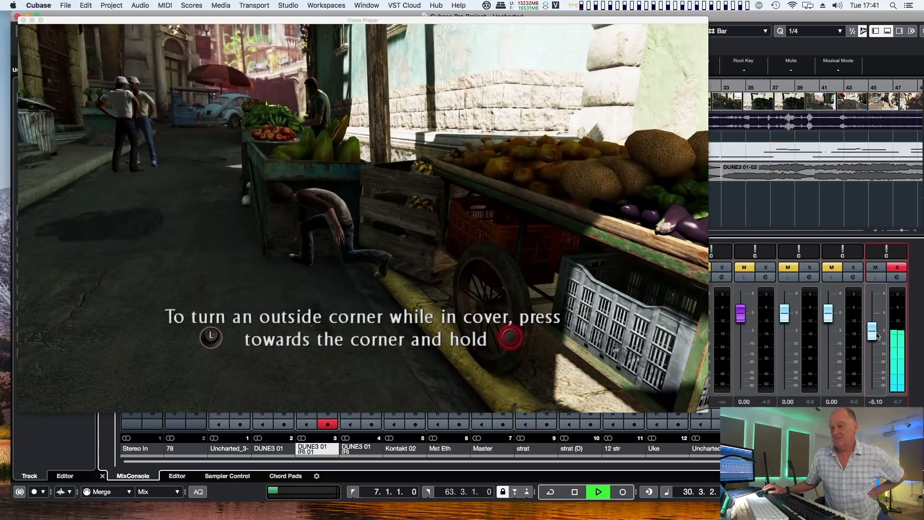
left_click_drag(878, 337, 878, 335)
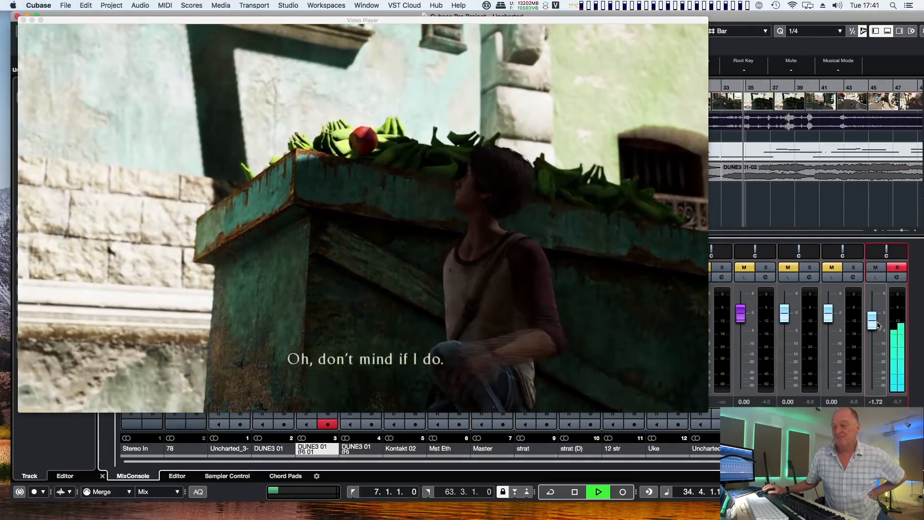
left_click_drag(878, 322, 877, 327)
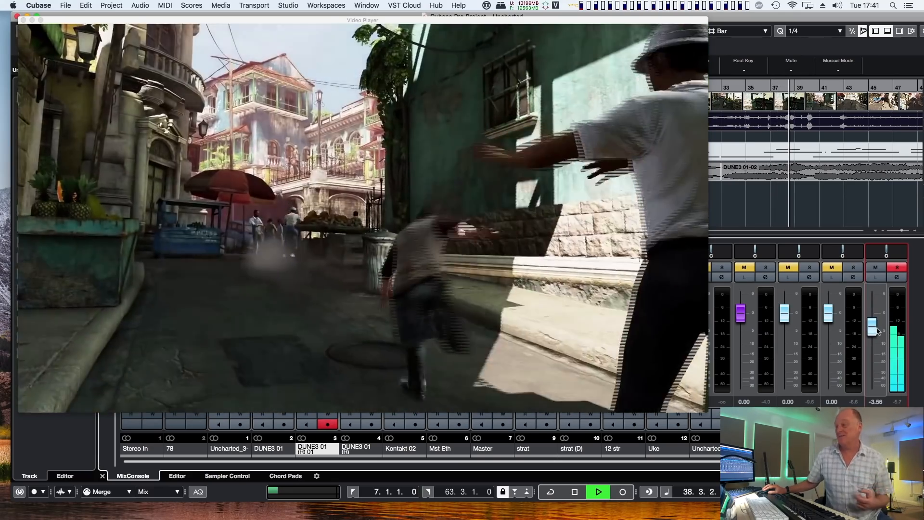